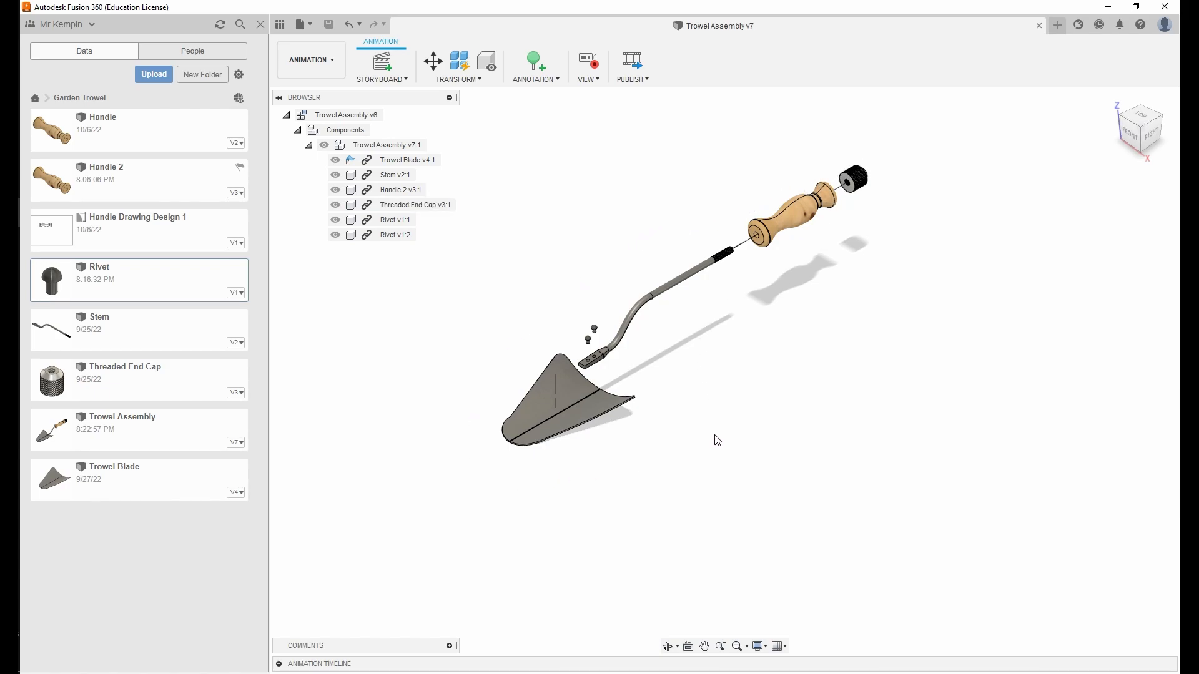
- Expand the animation timeline and play the existing exploded trowel animation from its start
click(279, 664)
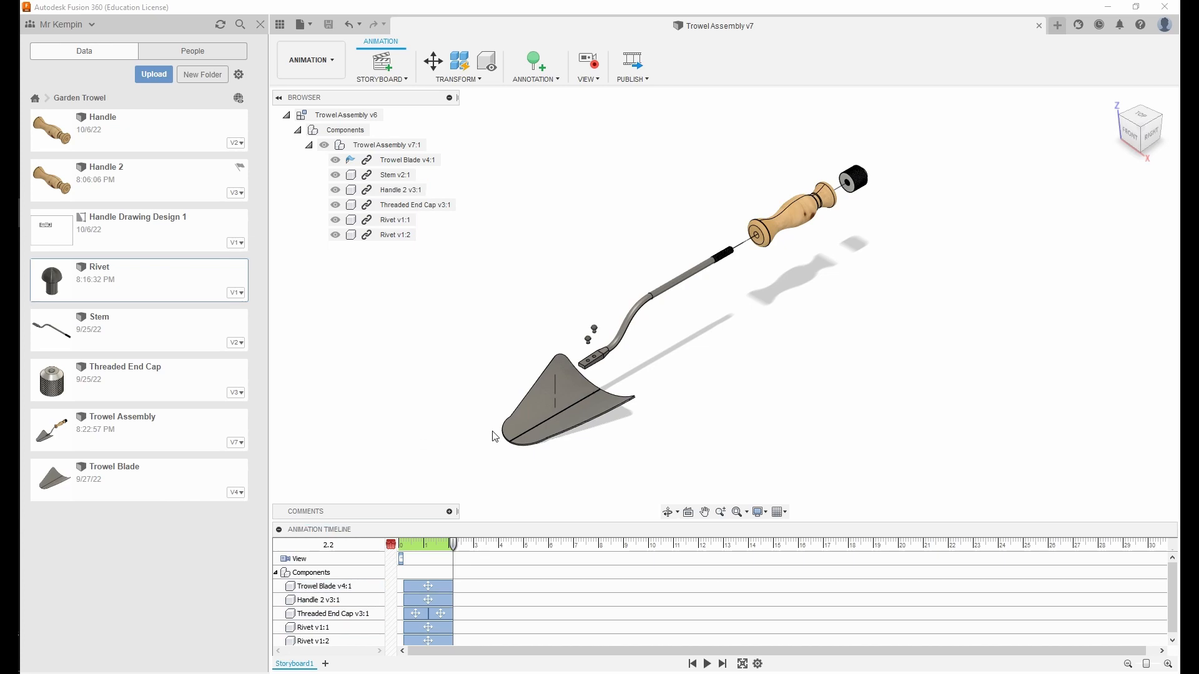
click(691, 664)
click(708, 664)
- View the assembled trowel in the Design workspace and return to the Animation workspace
click(326, 73)
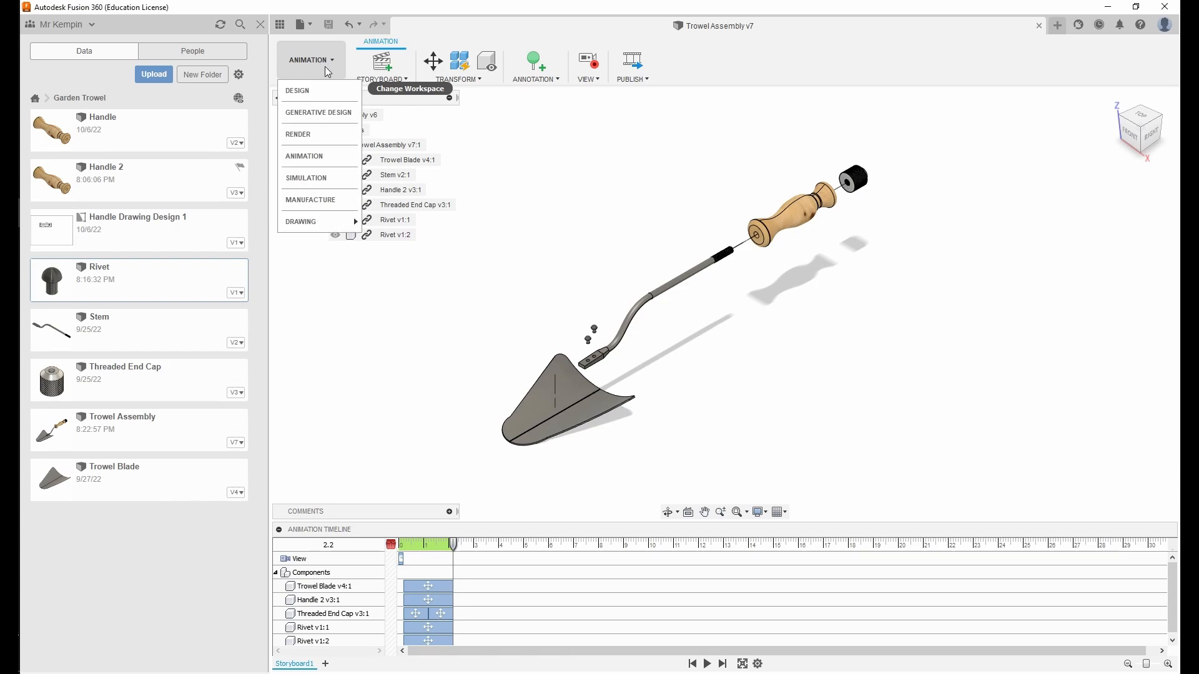
click(318, 91)
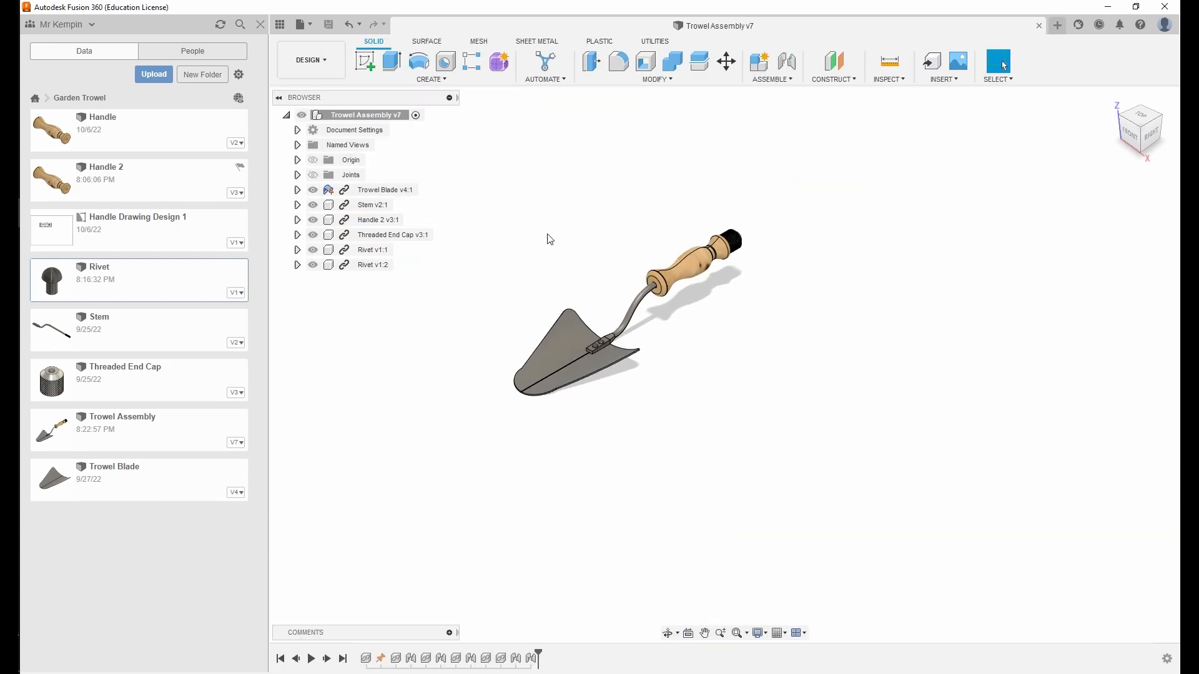
click(331, 66)
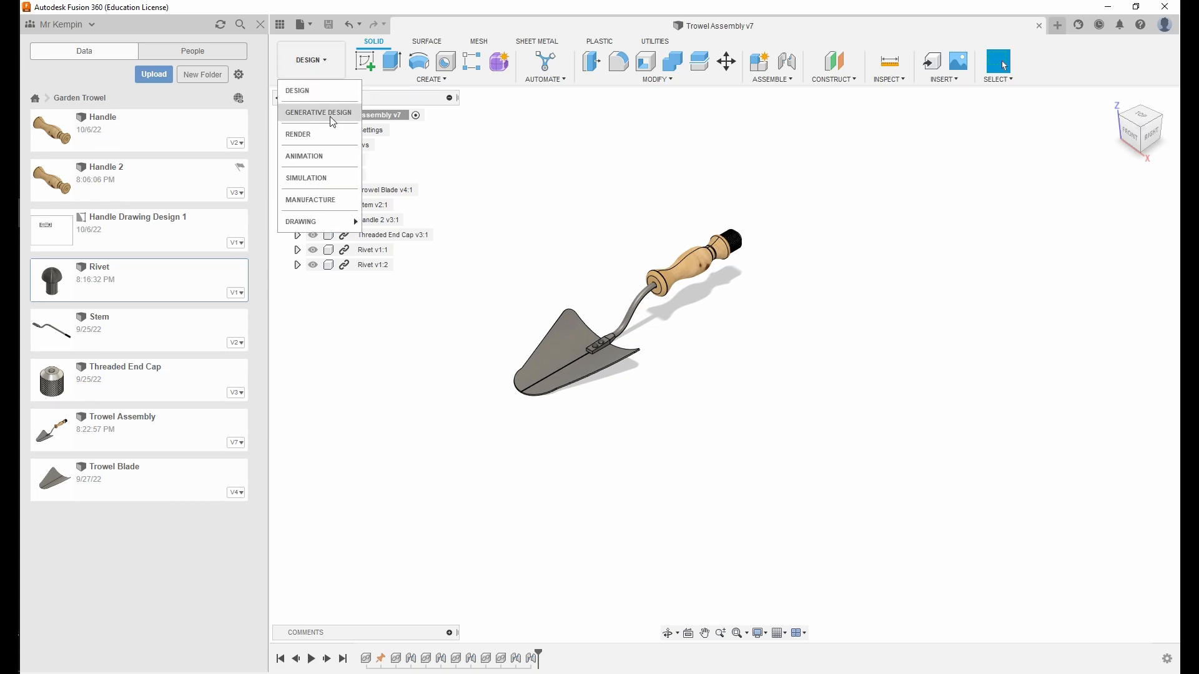
click(314, 155)
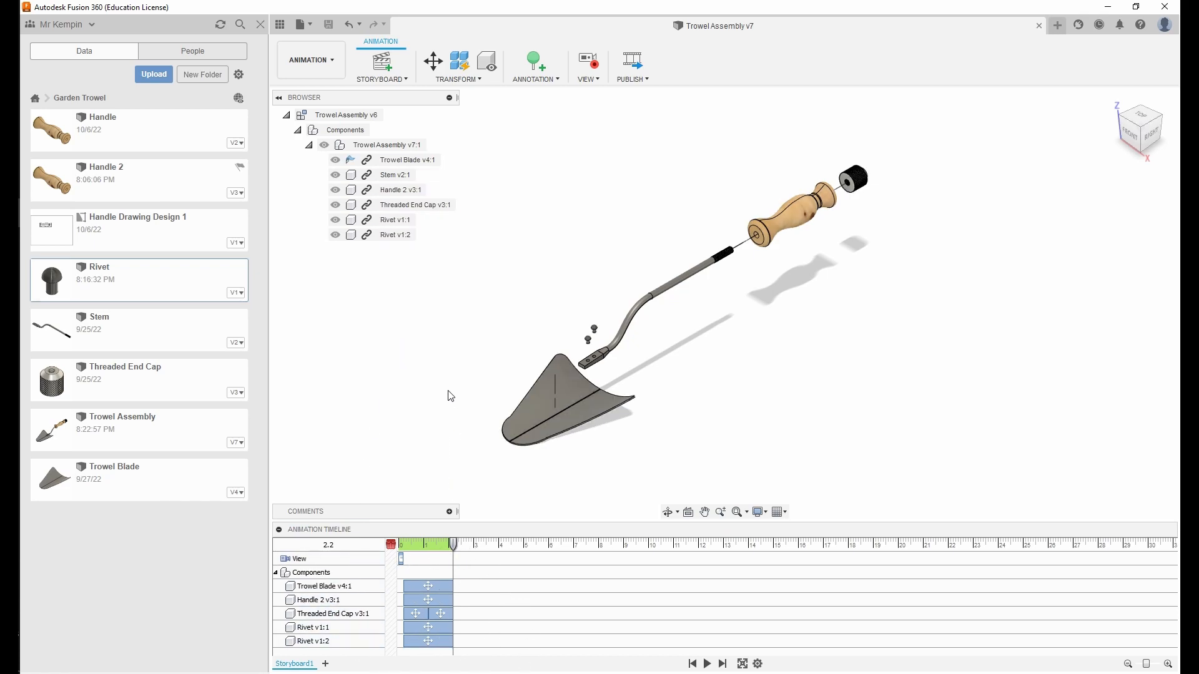
- Create a new storyboard of type Clean and record a view action that frames the whole trowel
click(382, 62)
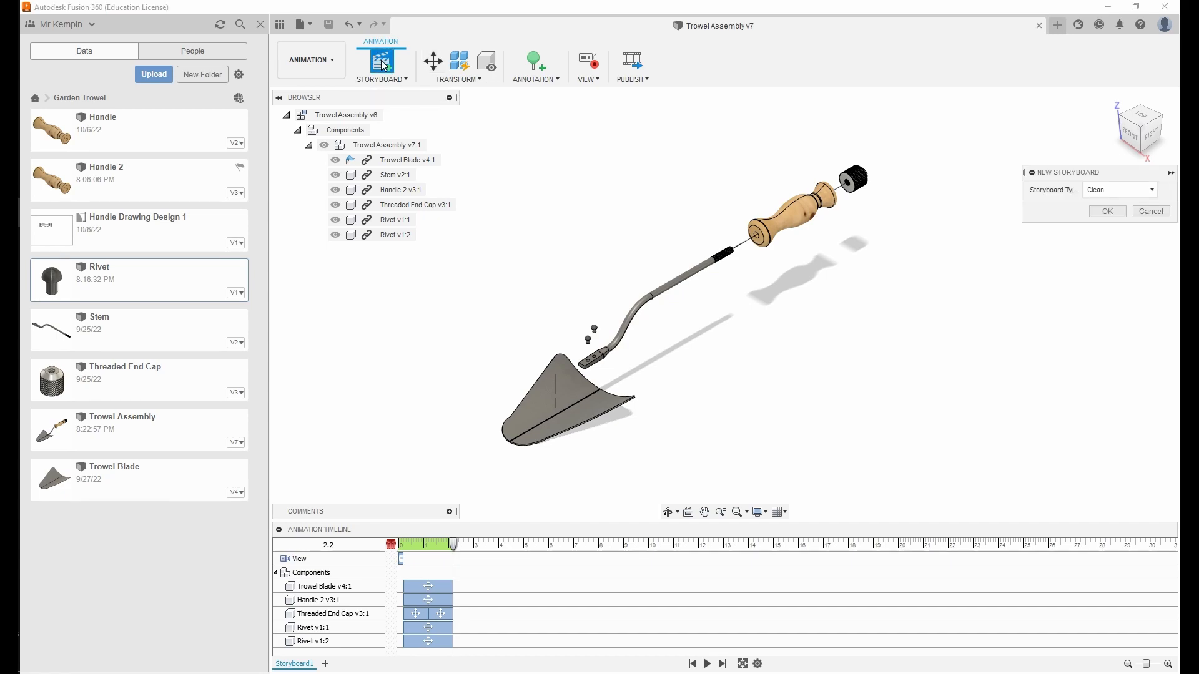
click(1099, 191)
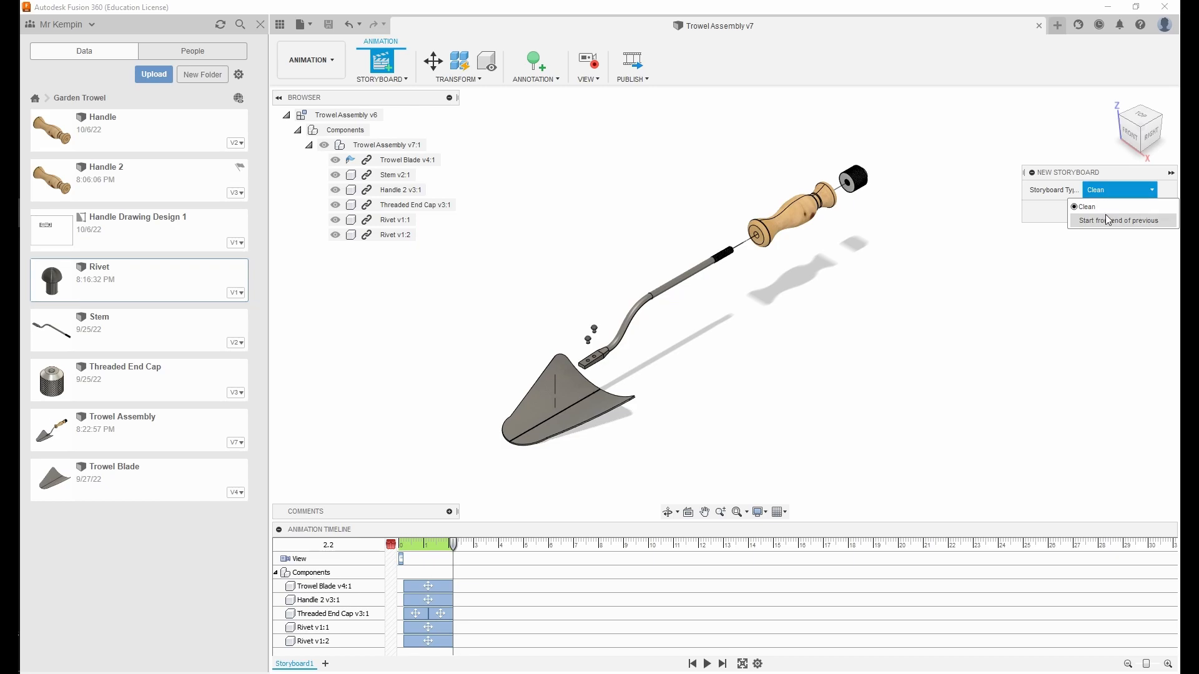
click(1106, 221)
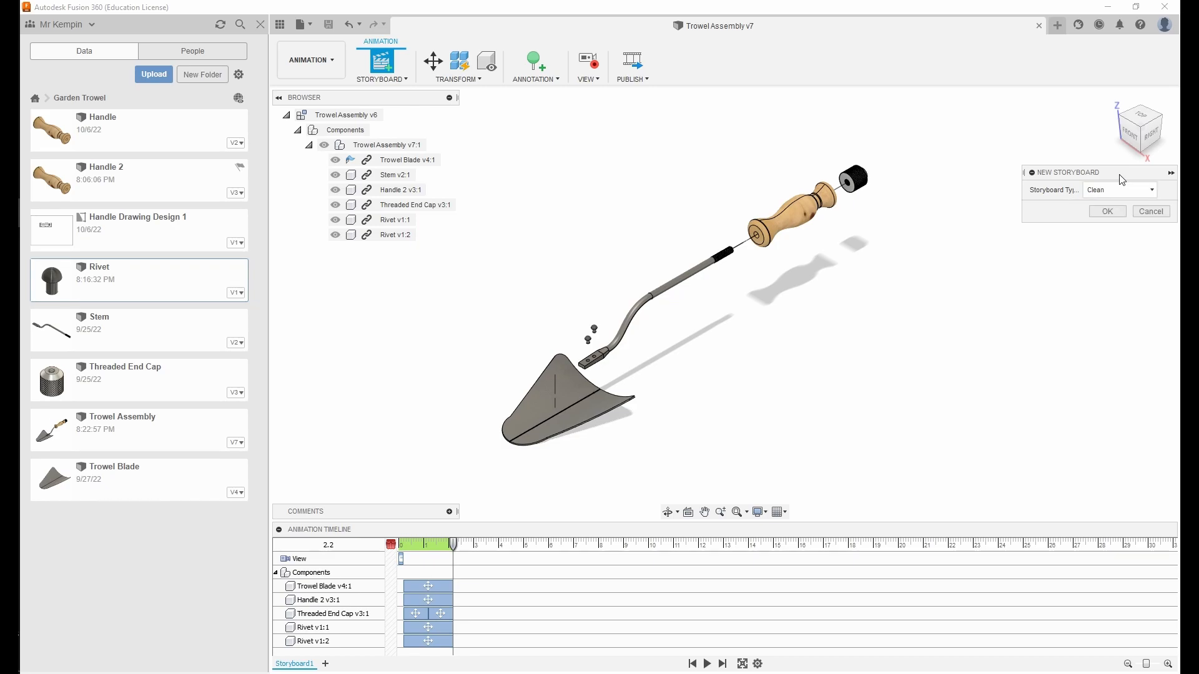
click(1110, 208)
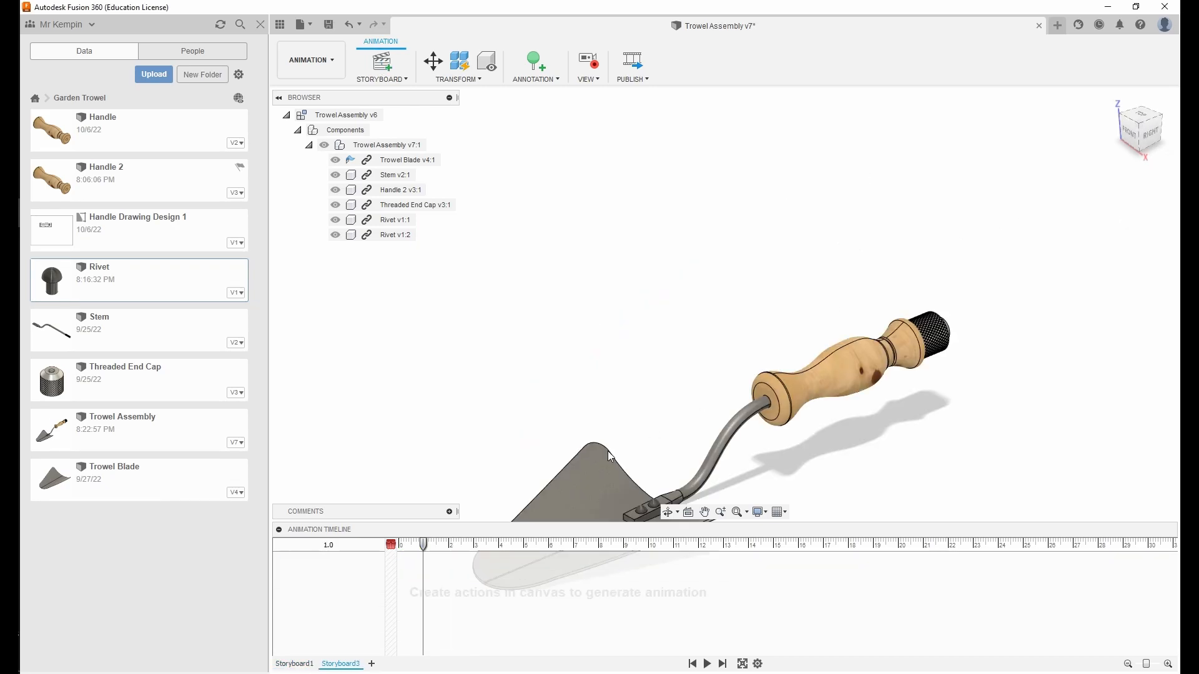
middle_drag(687, 379, 689, 291)
scroll(689, 290, down, 5)
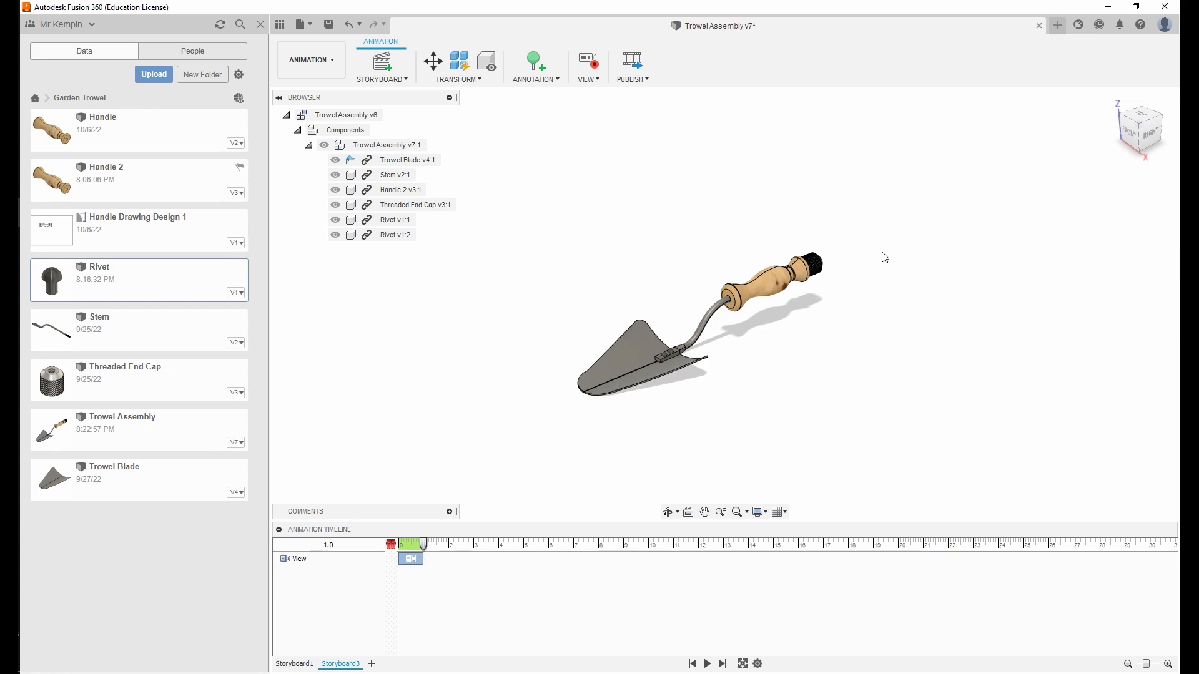
- Manually explode the trowel blade straight down from the stem, with its trail line visible
click(603, 352)
click(475, 79)
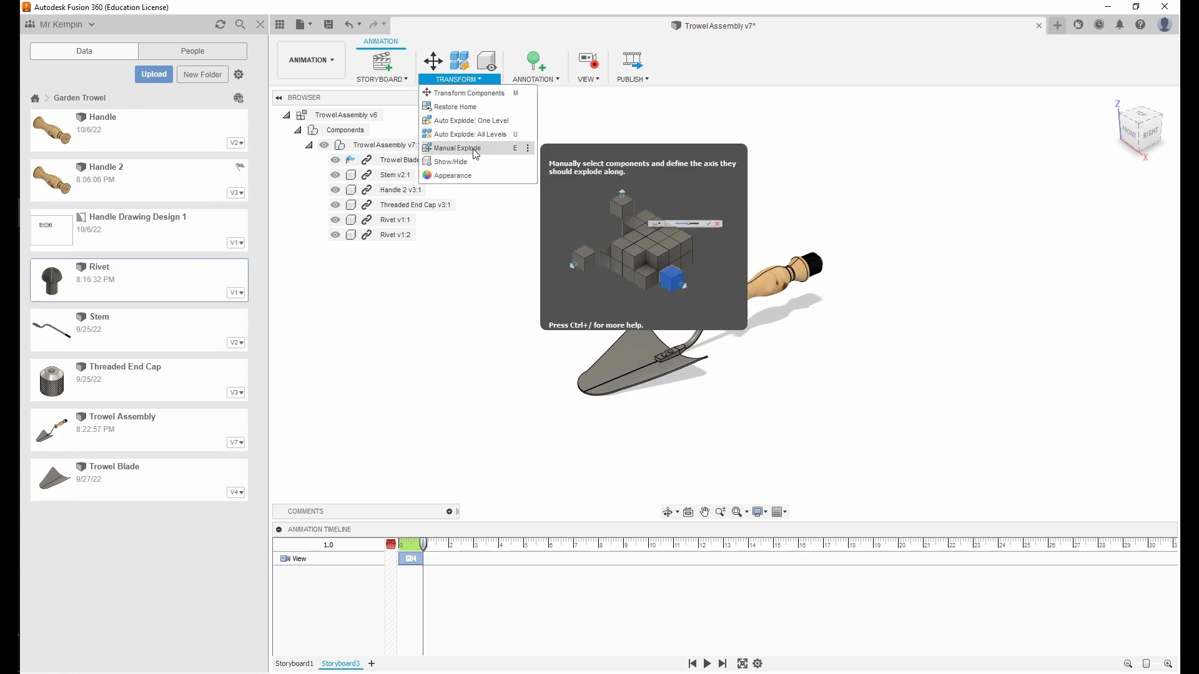
click(507, 154)
click(585, 388)
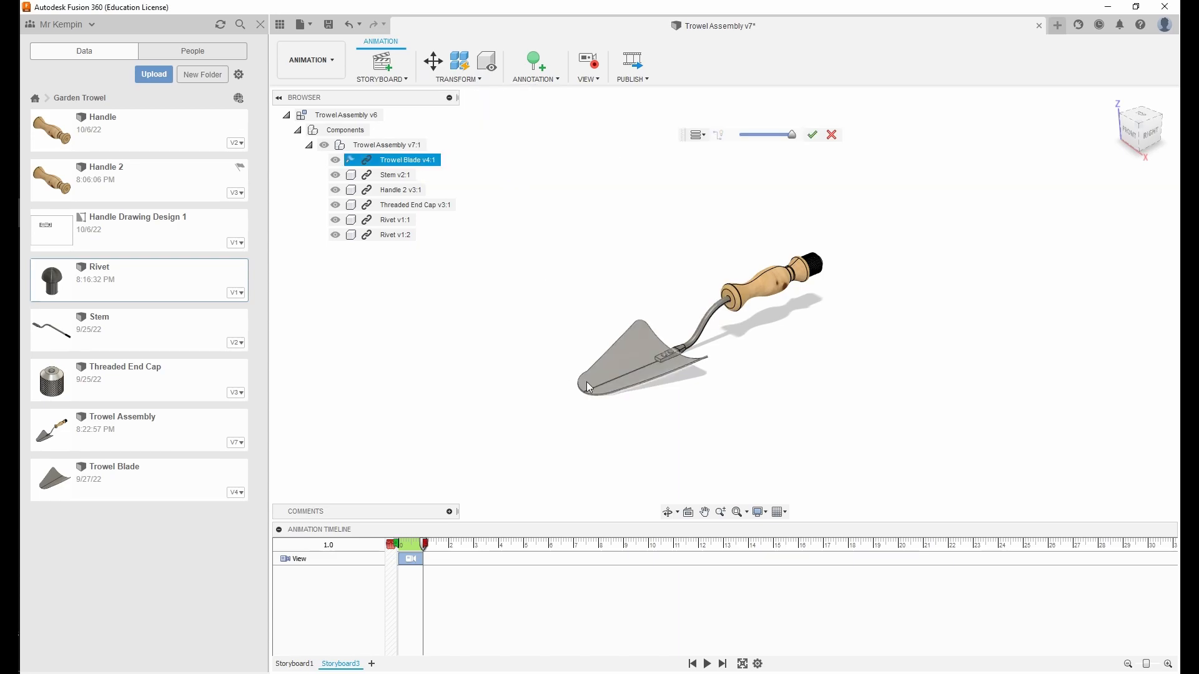
click(630, 369)
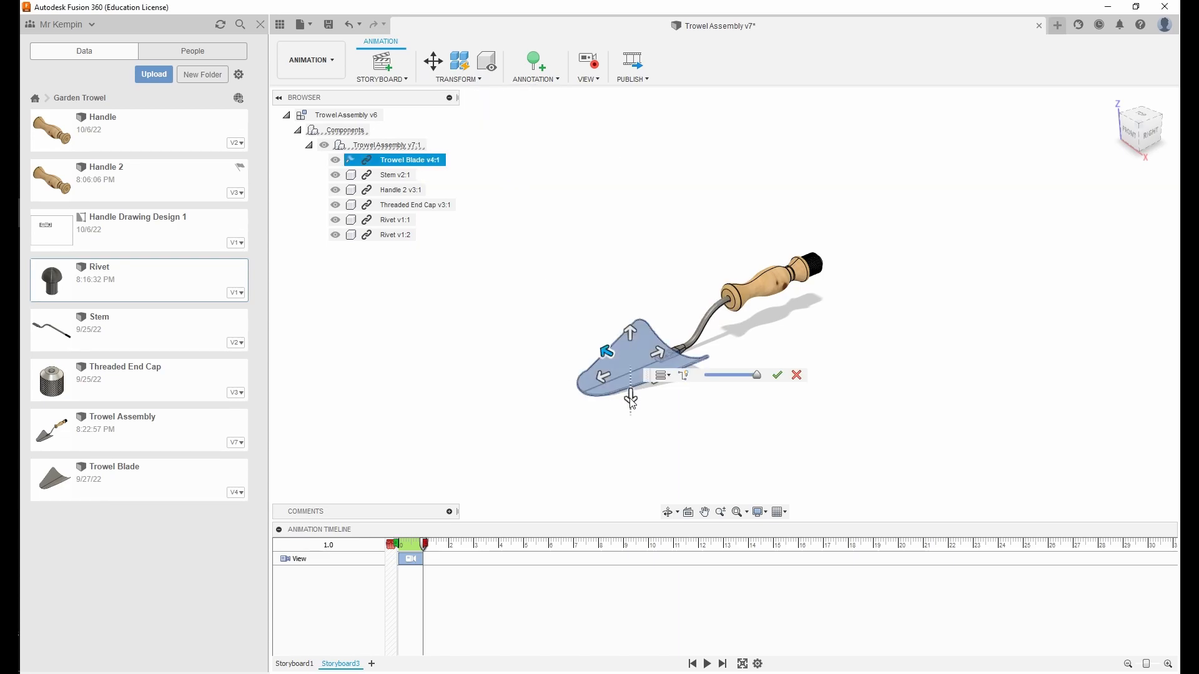
click(631, 399)
mouse_move(758, 377)
mouse_down()
mouse_move(702, 378)
mouse_move(736, 382)
mouse_up()
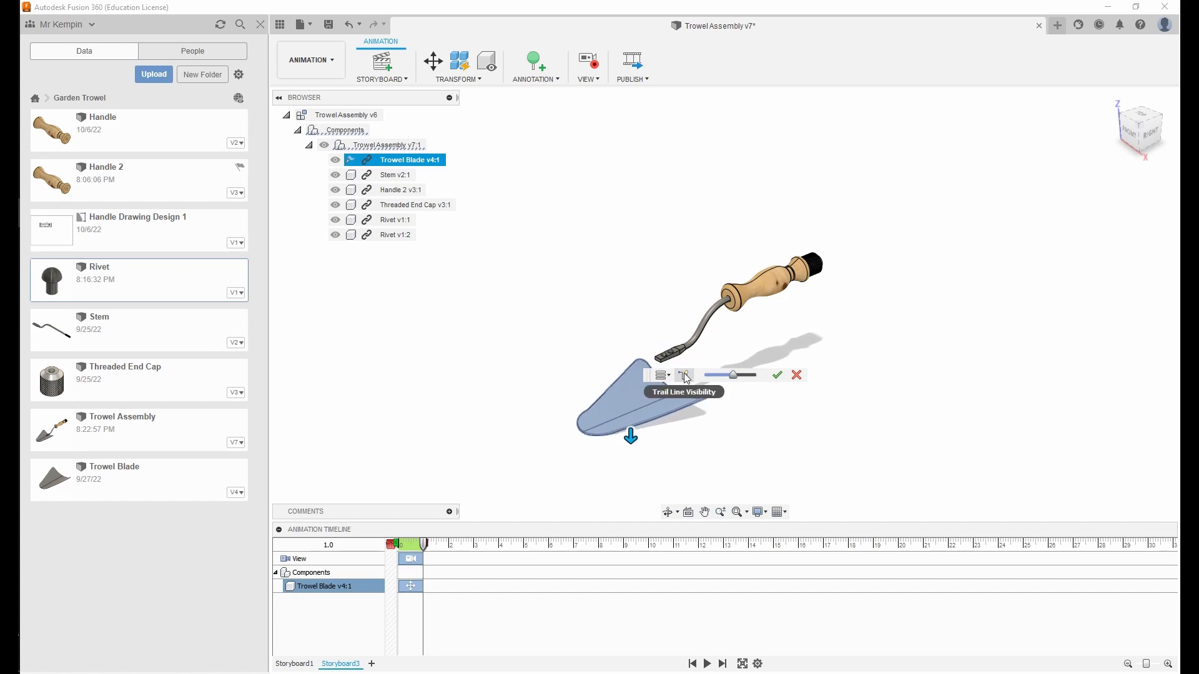
click(685, 377)
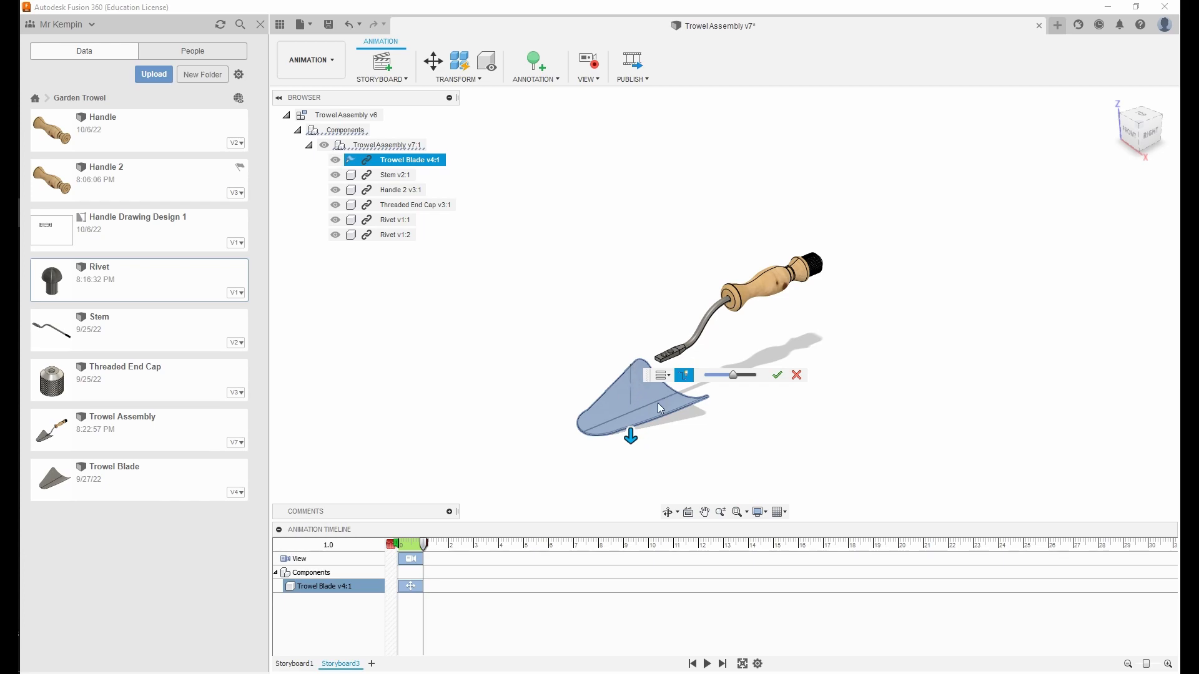
click(780, 377)
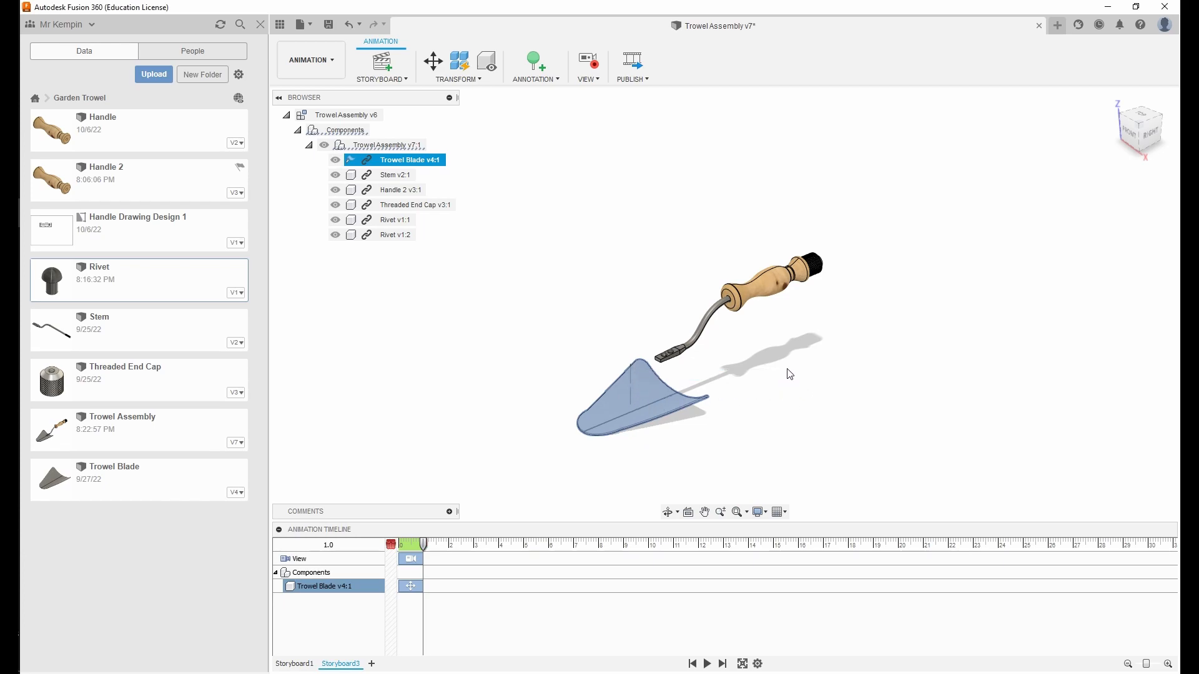
click(796, 377)
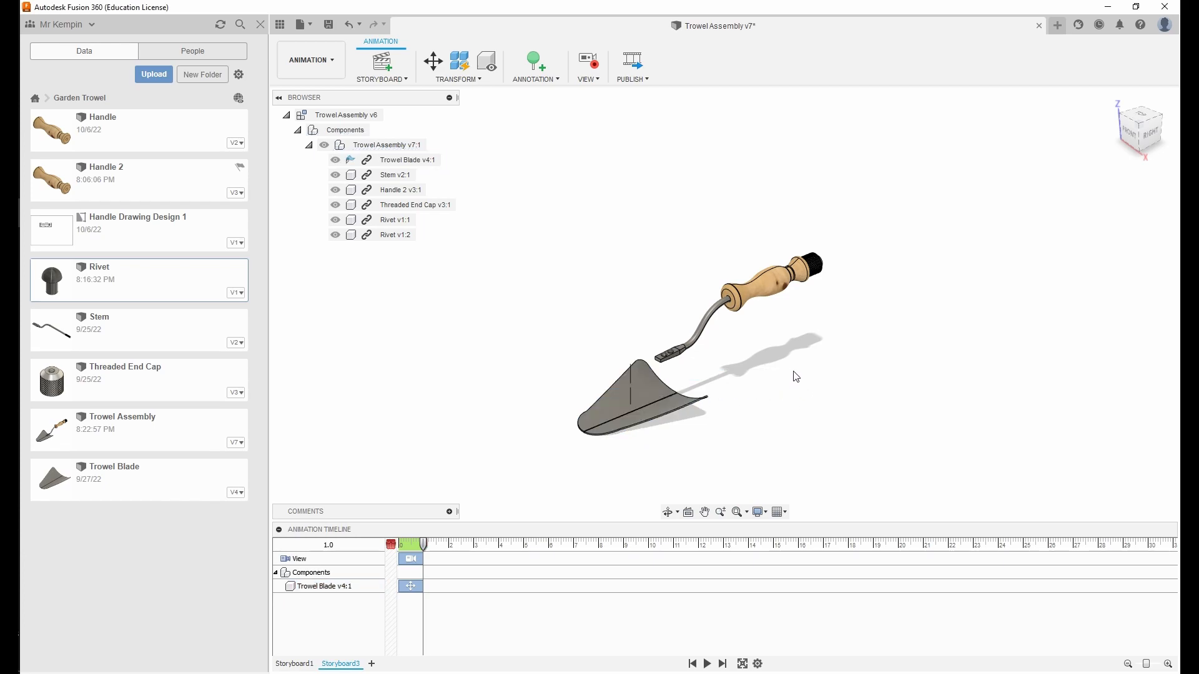
- Manually explode the first rivet, nearest the stem's tip, straight up out of the stem
click(668, 357)
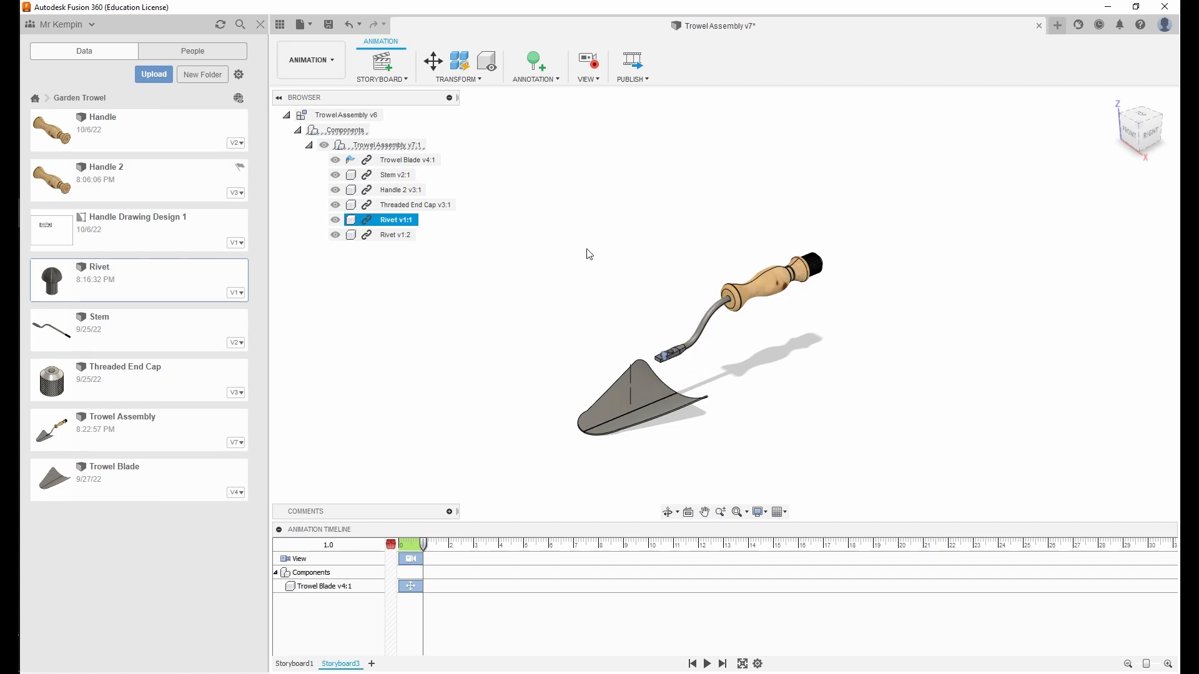
key(m)
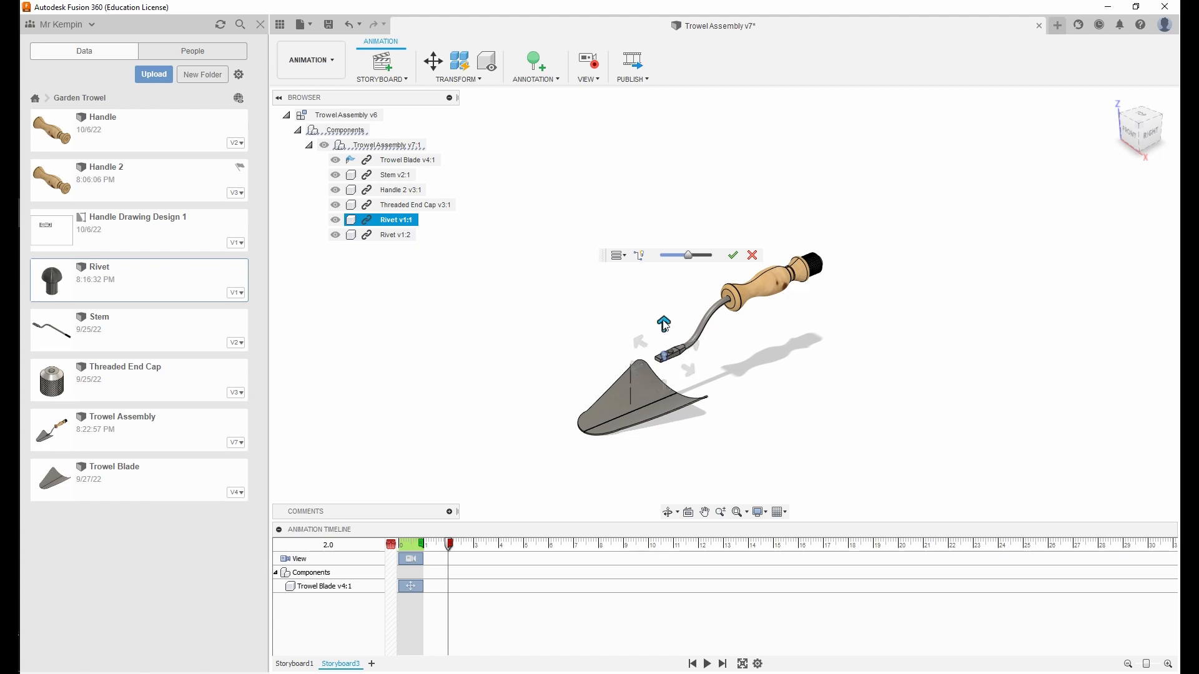
drag(691, 259, 695, 257)
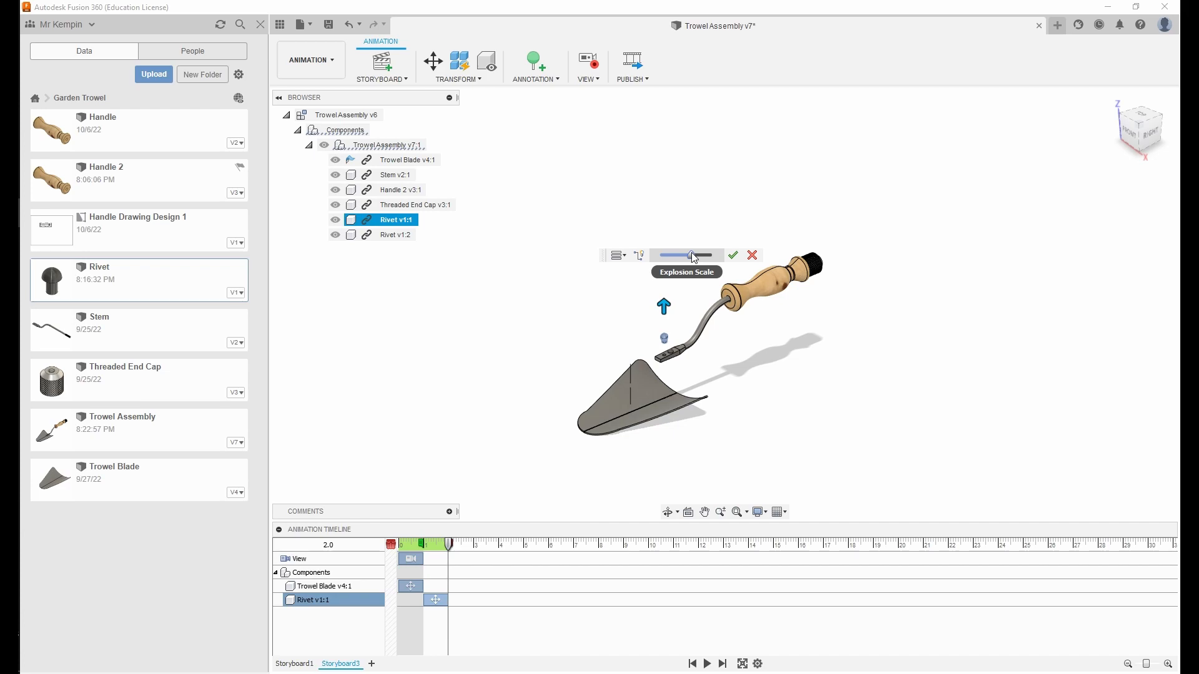
click(732, 256)
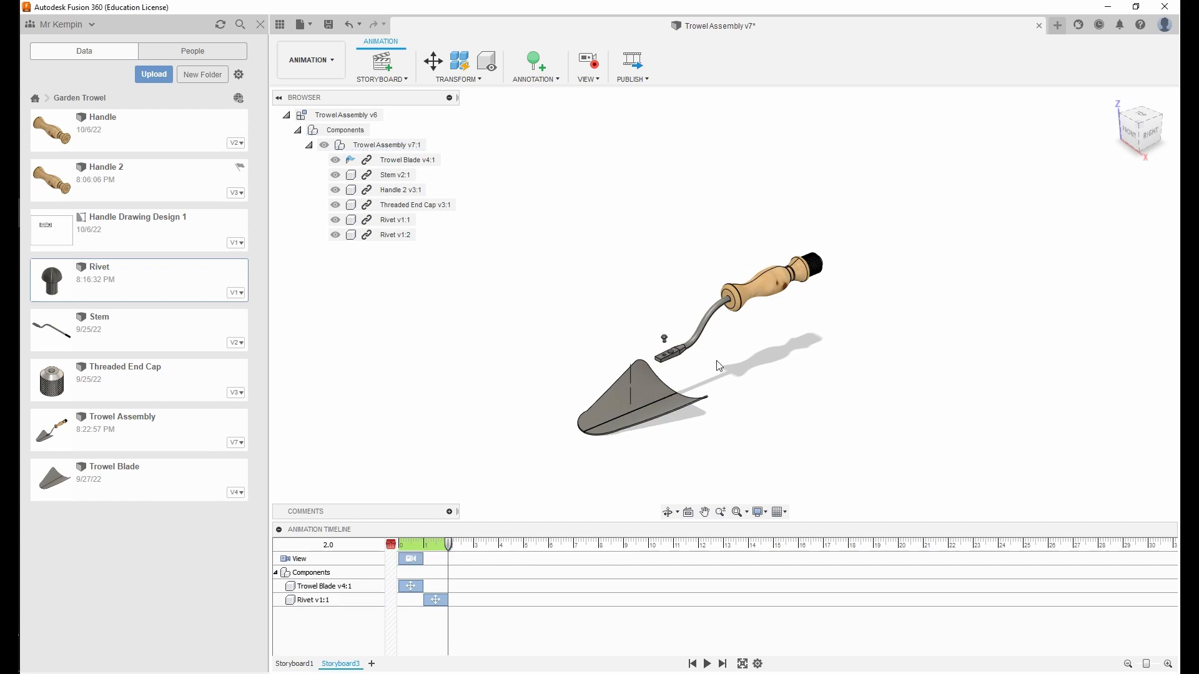
- Manually explode the second rivet straight up, slightly higher than the first one
click(671, 350)
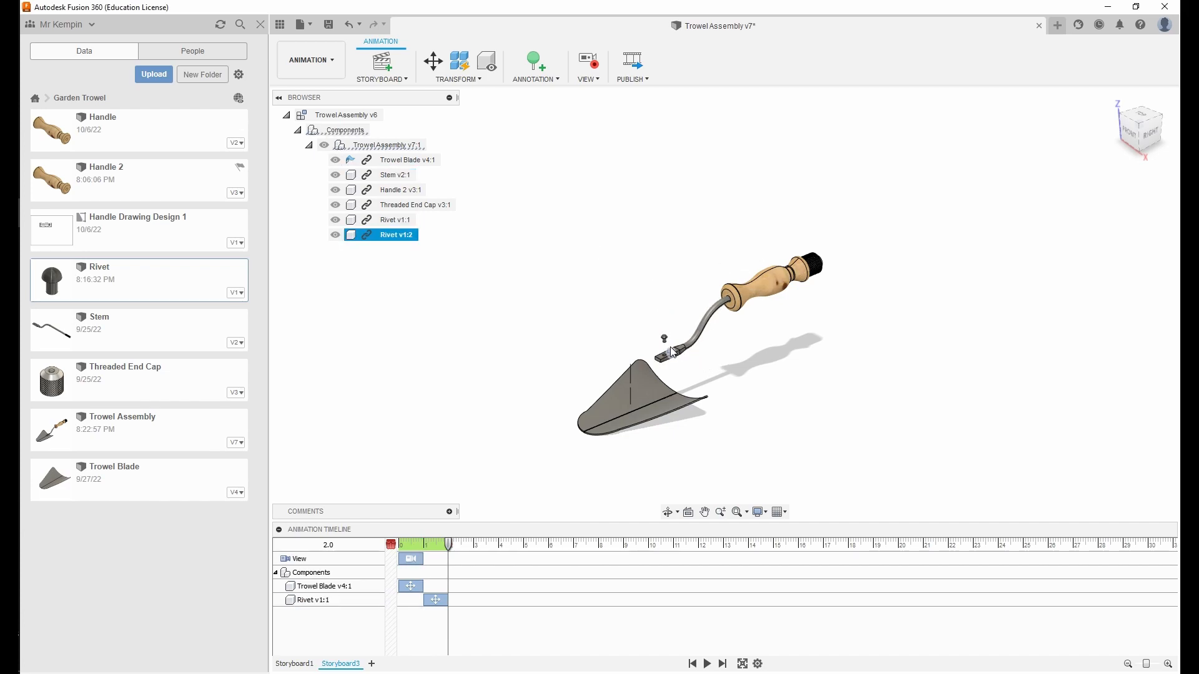
key(m)
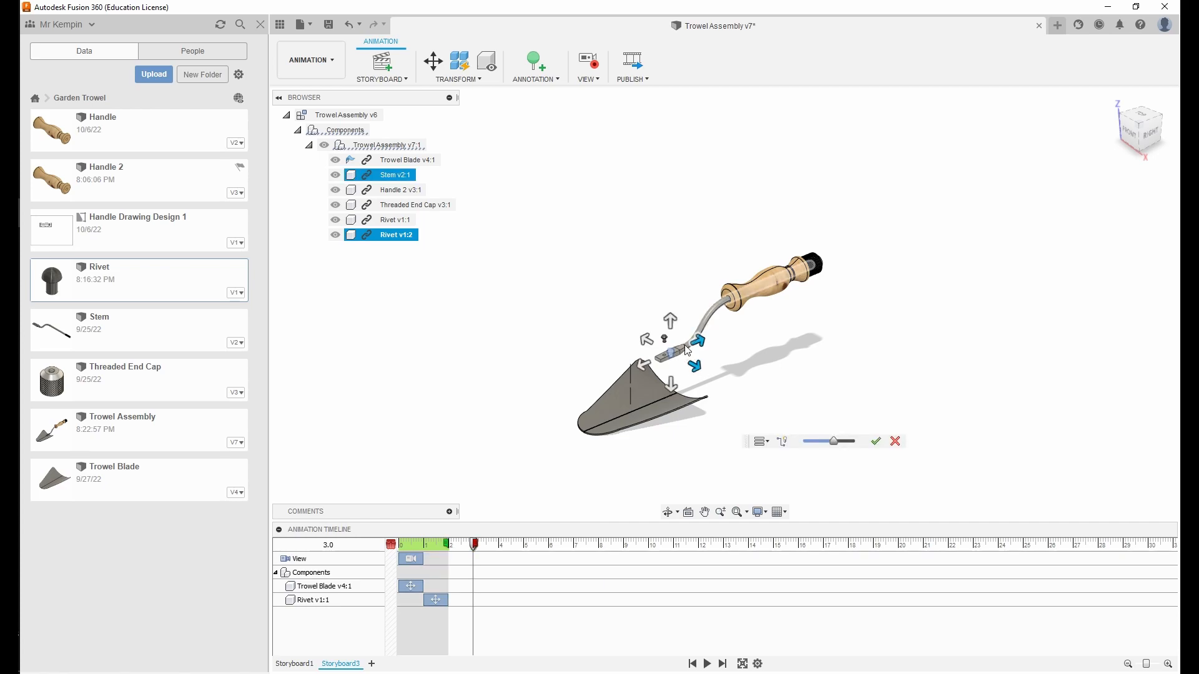
click(674, 319)
drag(834, 441, 851, 435)
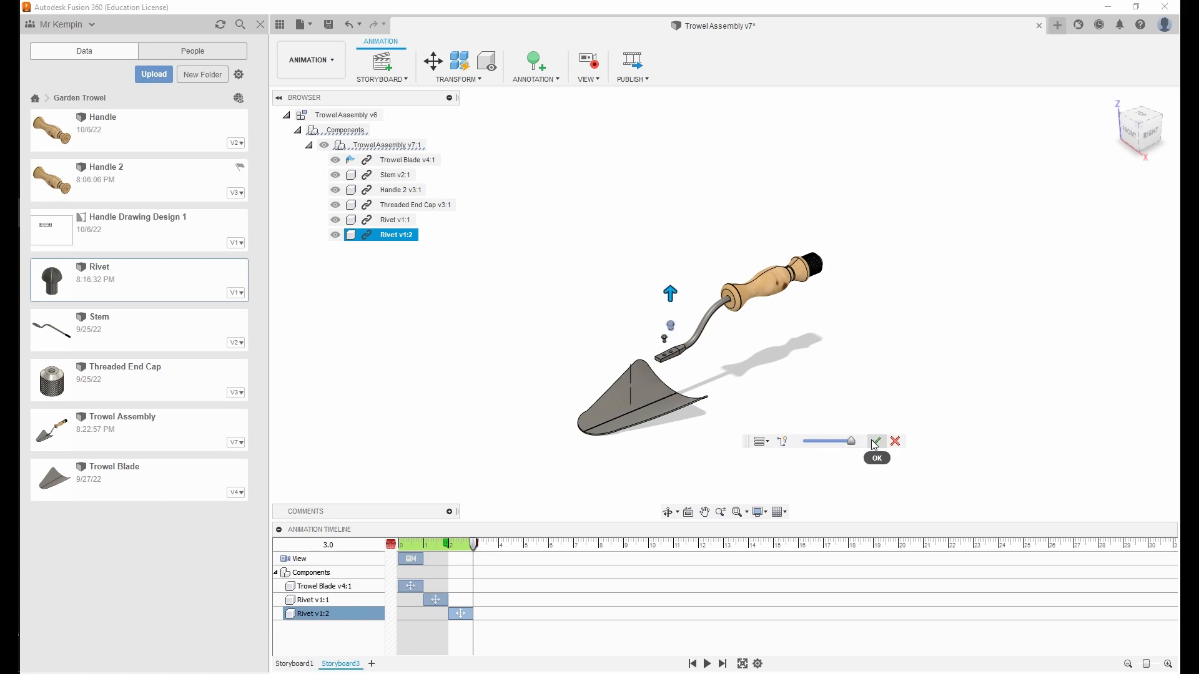
click(875, 442)
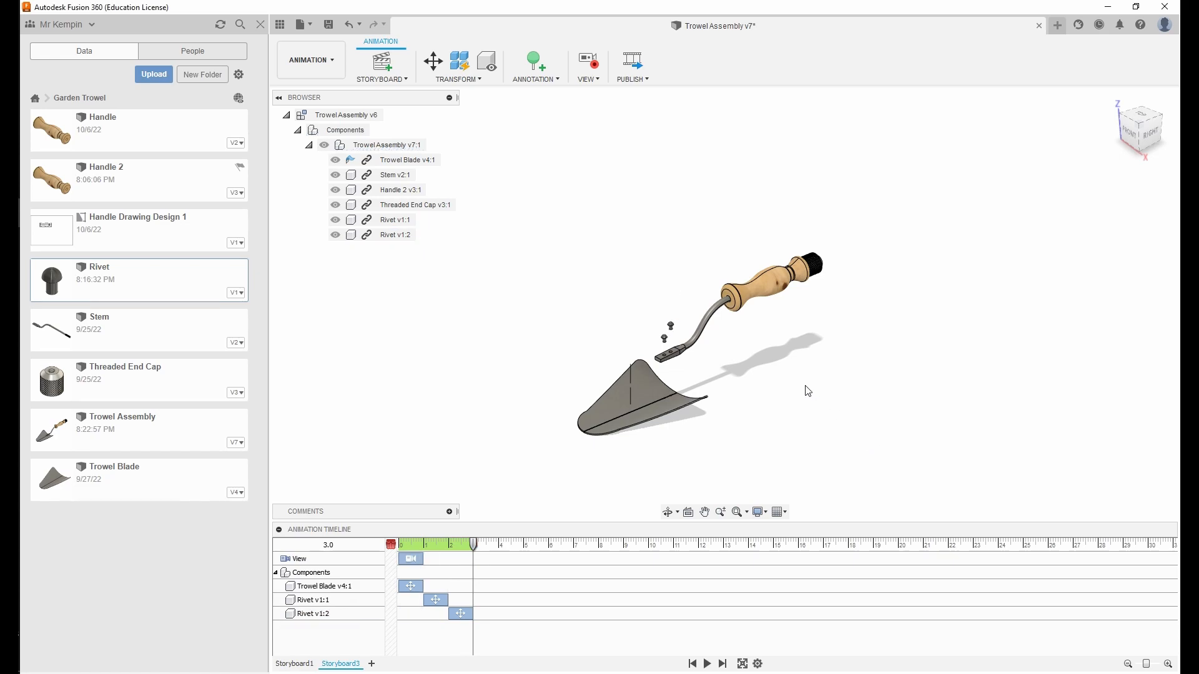
- Manually explode the wooden handle outward along the stem's axis until it clears the end cap
click(770, 295)
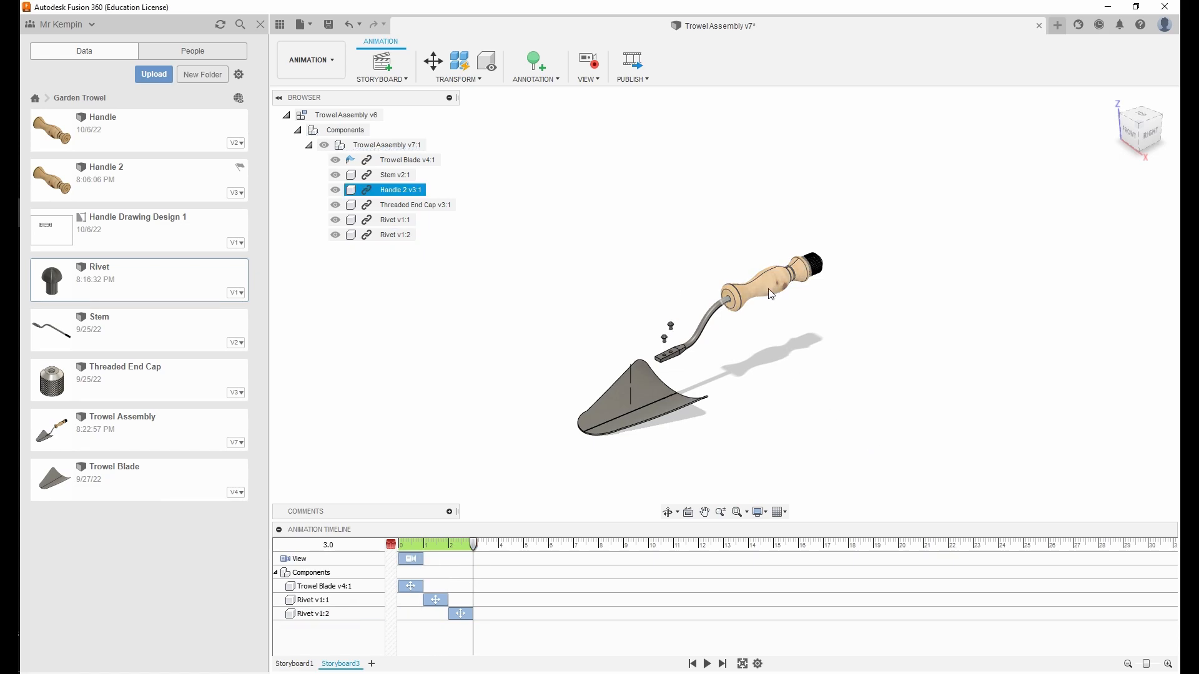
click(769, 290)
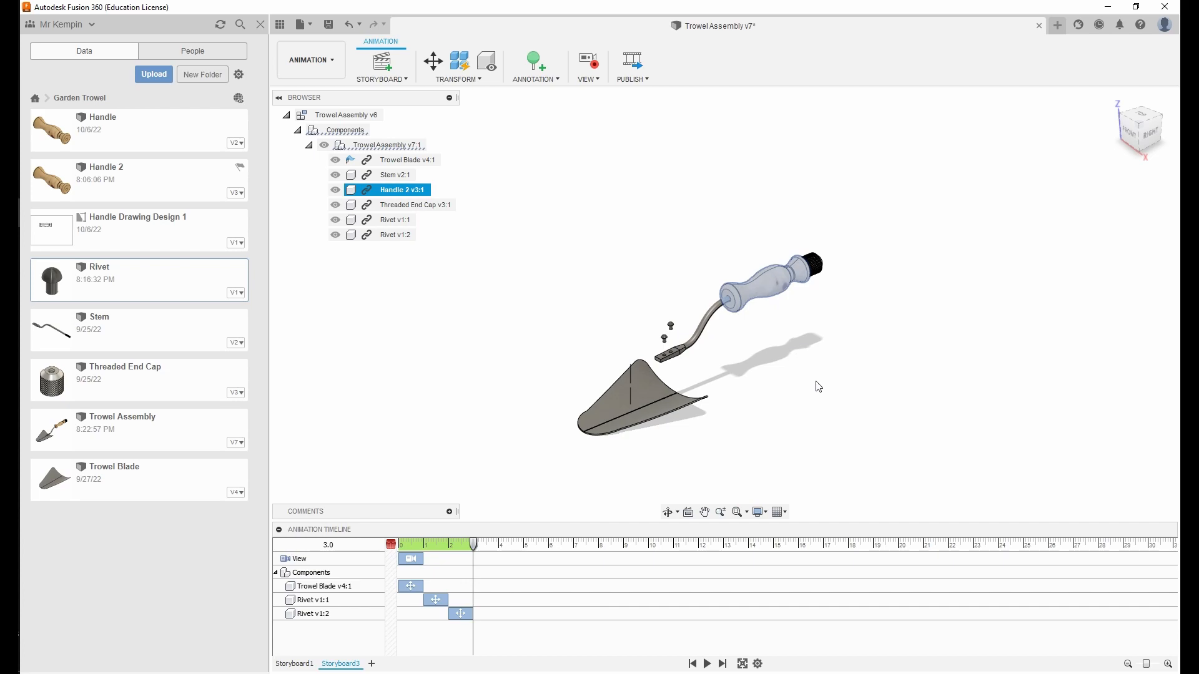
key(m)
click(794, 272)
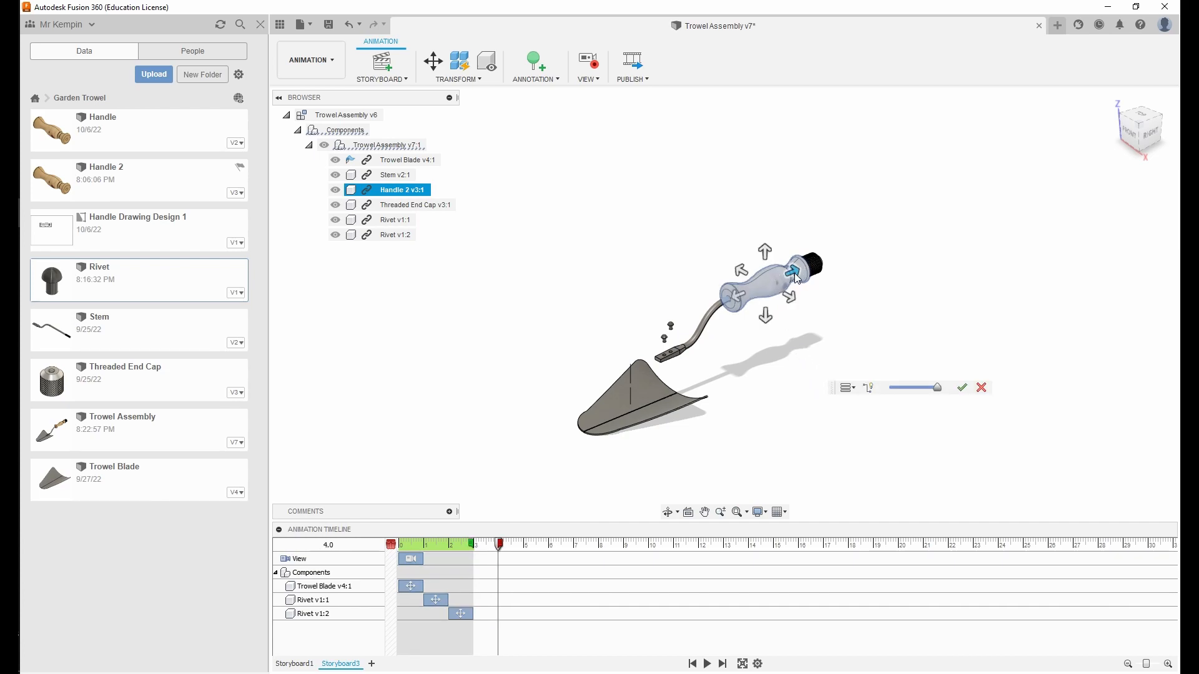
drag(936, 387, 907, 383)
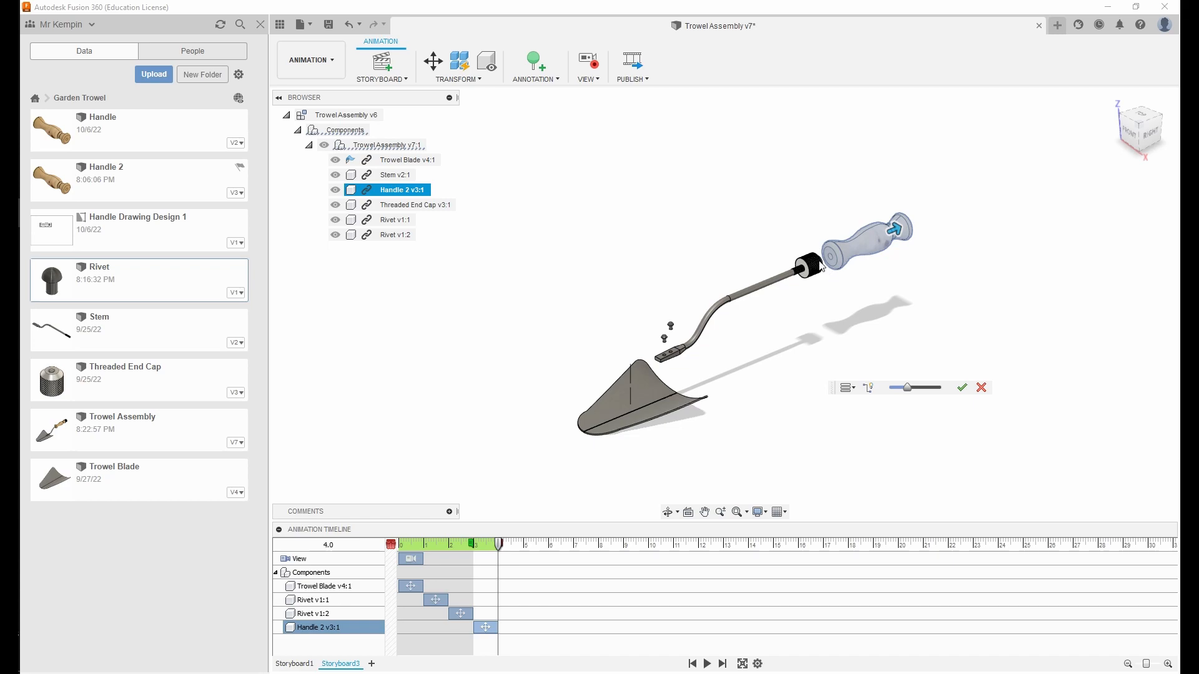
click(960, 391)
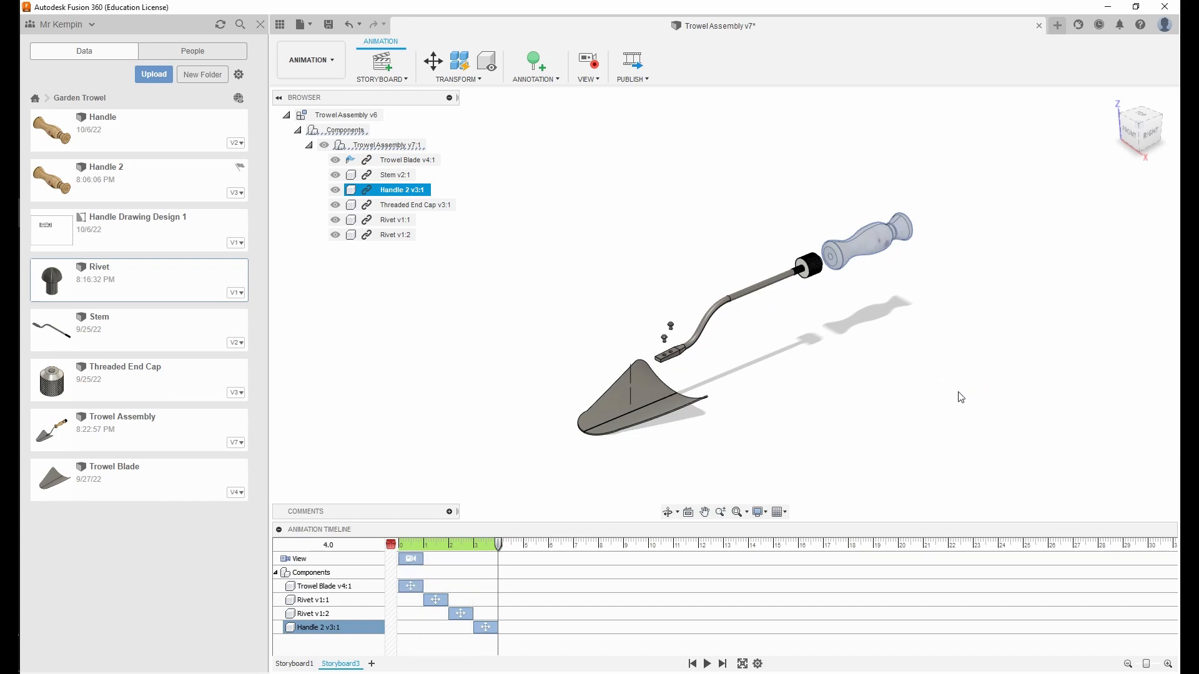
- Manually explode the threaded end cap outward along the stem's axis by the maximum distance, into the wooden handle
click(819, 268)
click(813, 264)
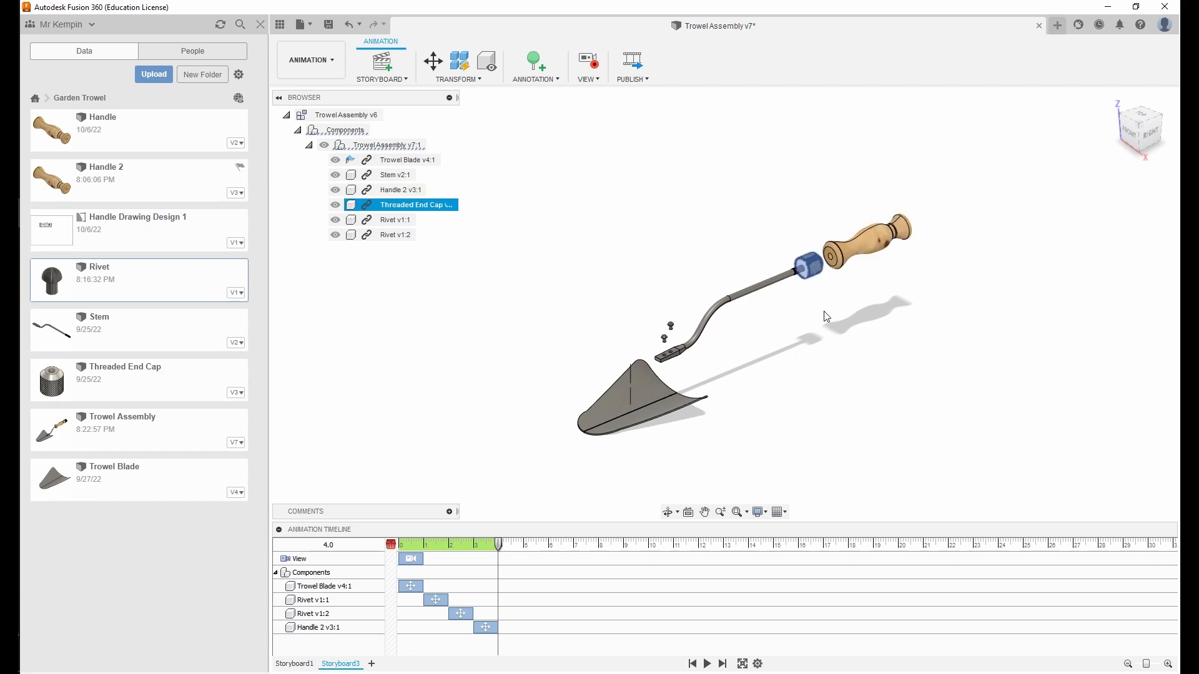
key(e)
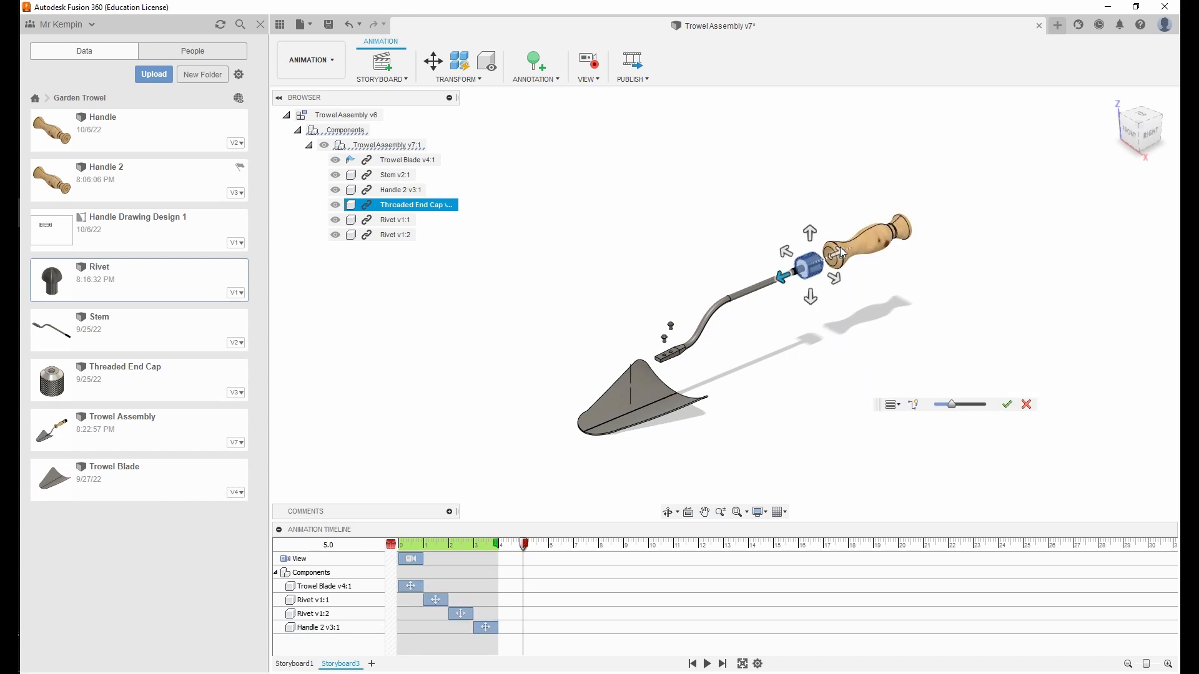
click(839, 253)
drag(951, 404, 996, 400)
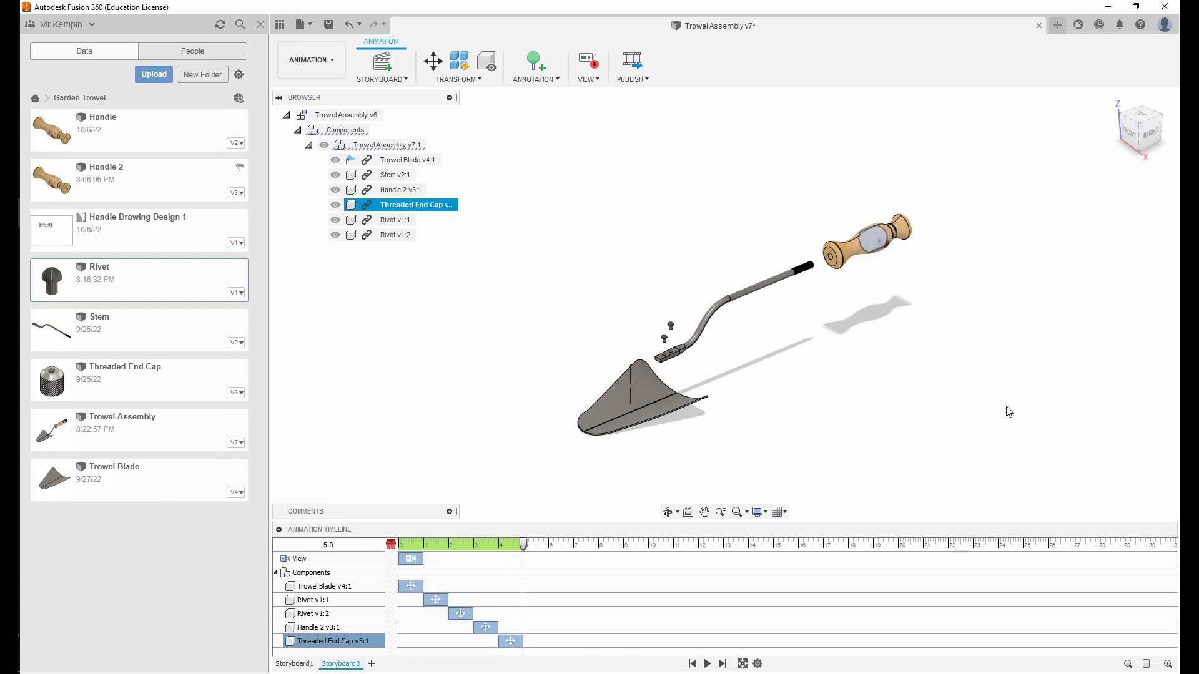
- Manually explode the threaded end cap a second time in the same direction until it clears the handle's far end
key(m)
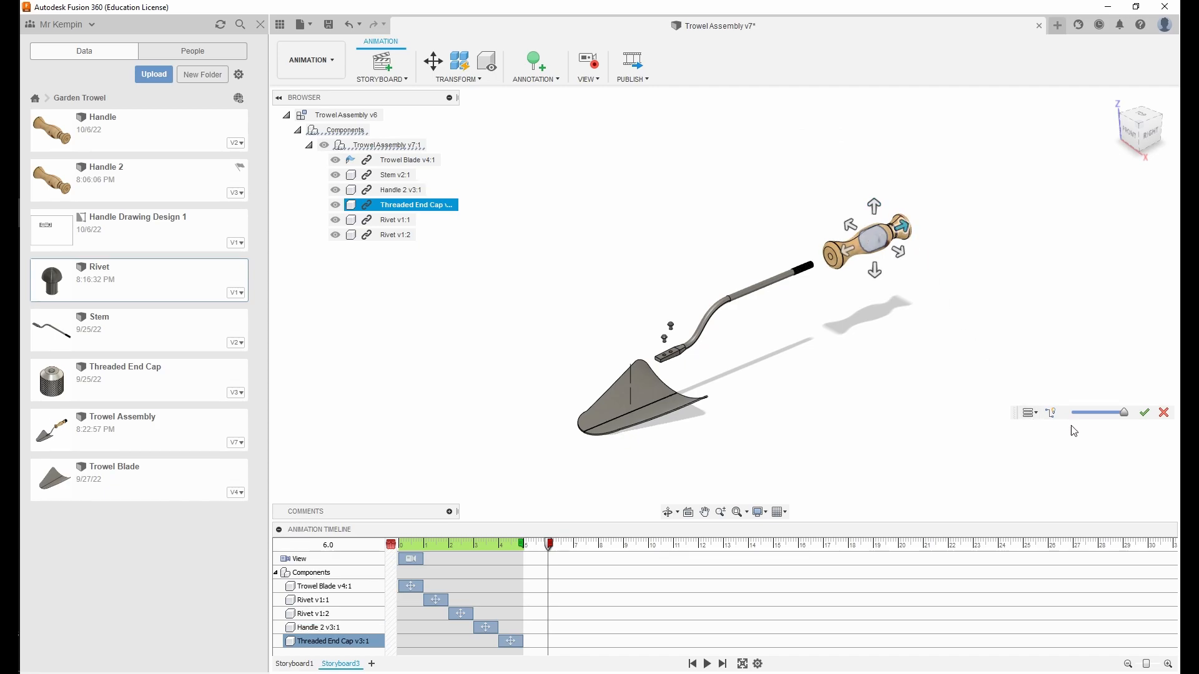
drag(1122, 412, 1121, 411)
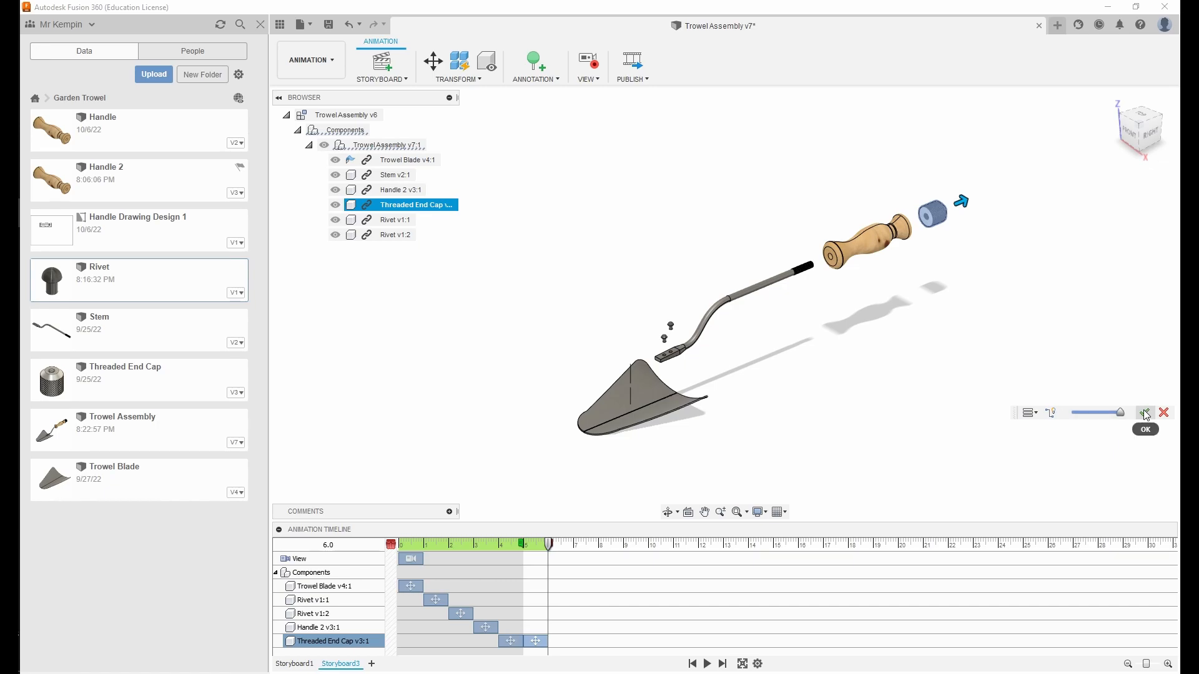
click(1144, 412)
click(937, 355)
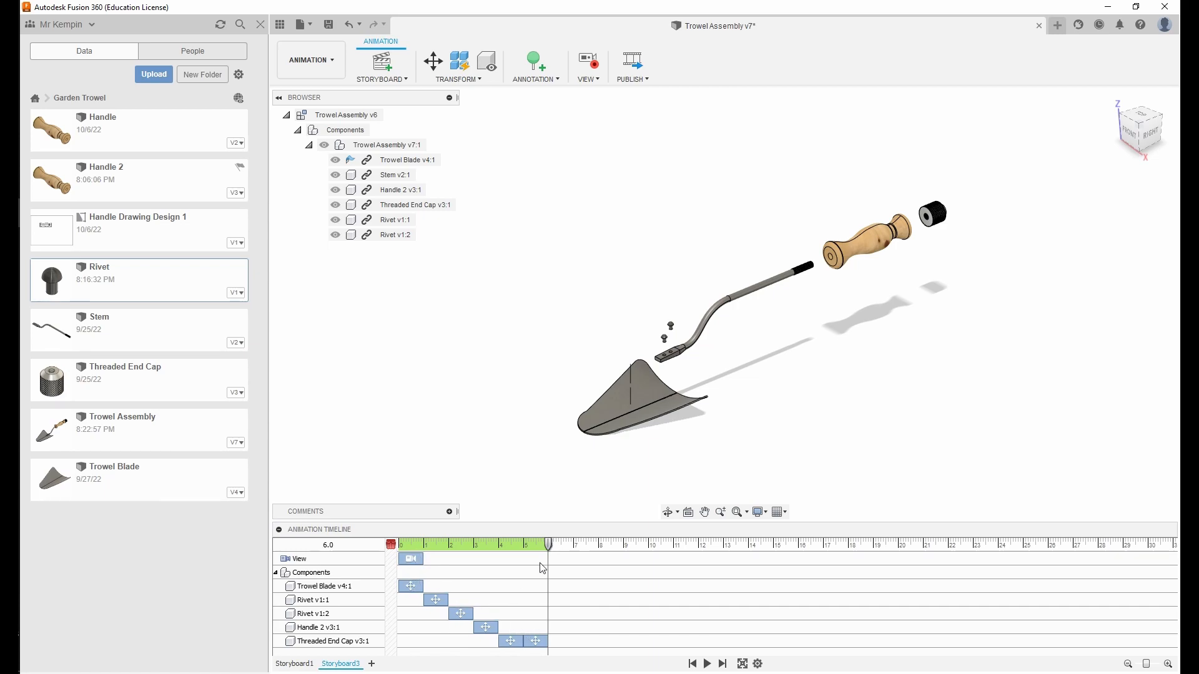
- Preview the storyboard, shorten its opening view action, and shift the trowel blade's action to start at 0.30 s
click(706, 663)
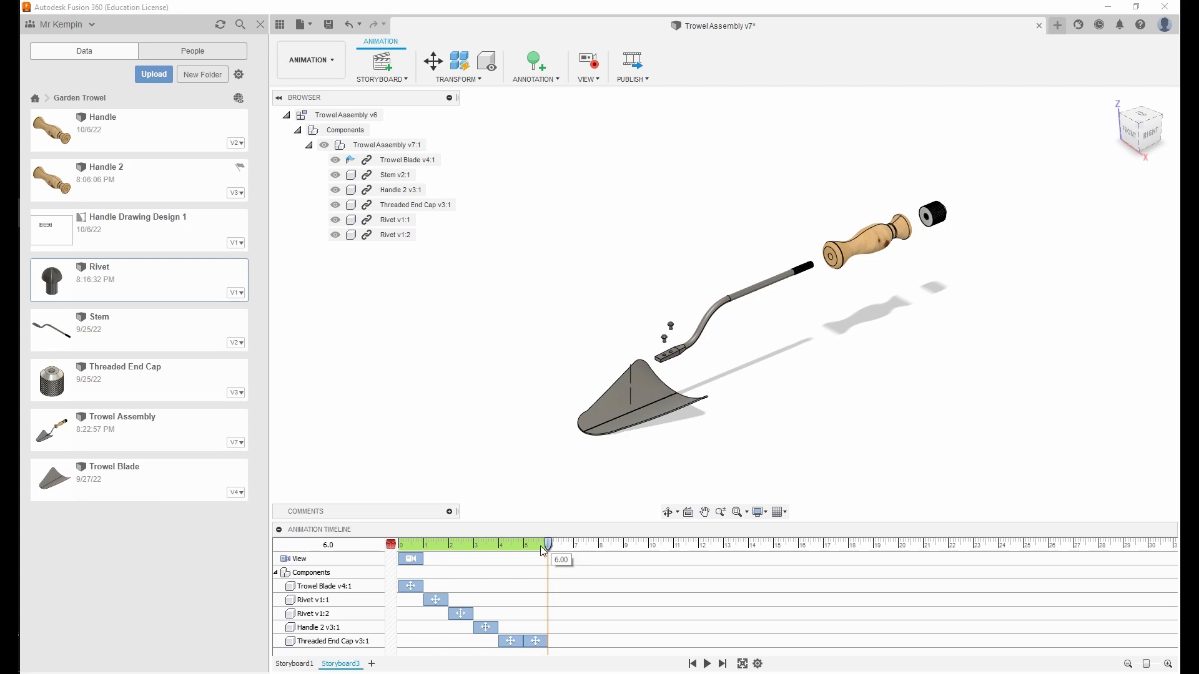
mouse_move(543, 551)
mouse_down()
mouse_move(393, 558)
mouse_move(549, 550)
mouse_up()
drag(413, 559, 414, 584)
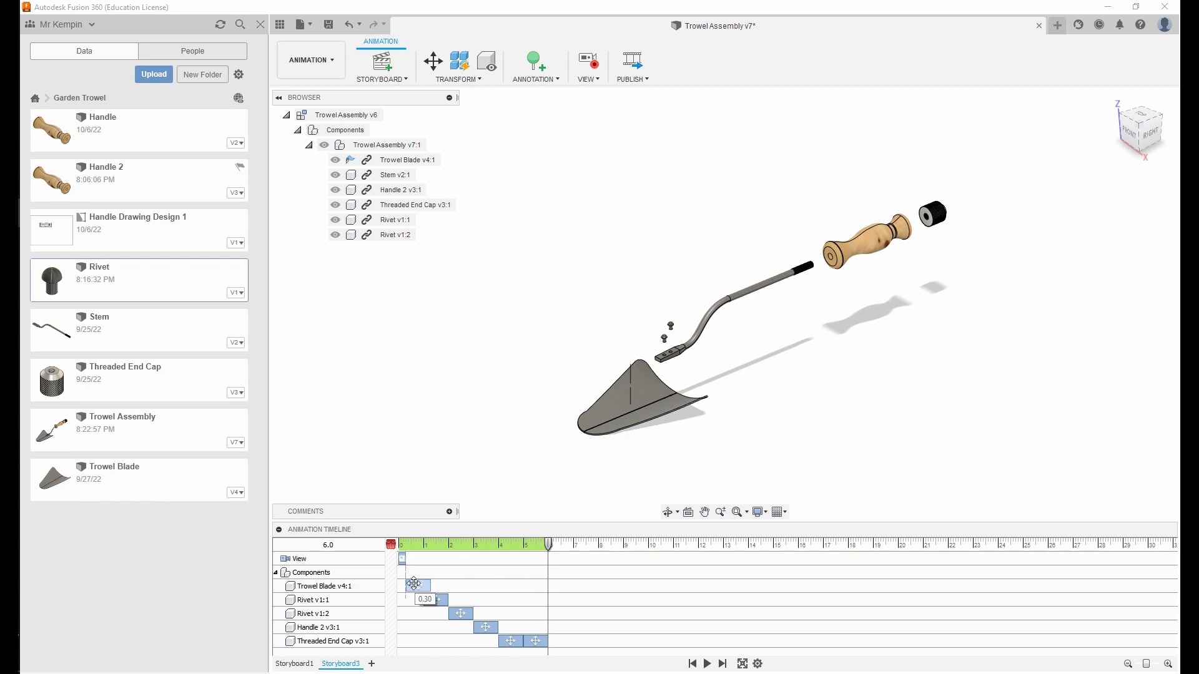
- Examine Storyboard1's timeline for comparison and play back the one-by-one explosion in Storyboard3
click(401, 550)
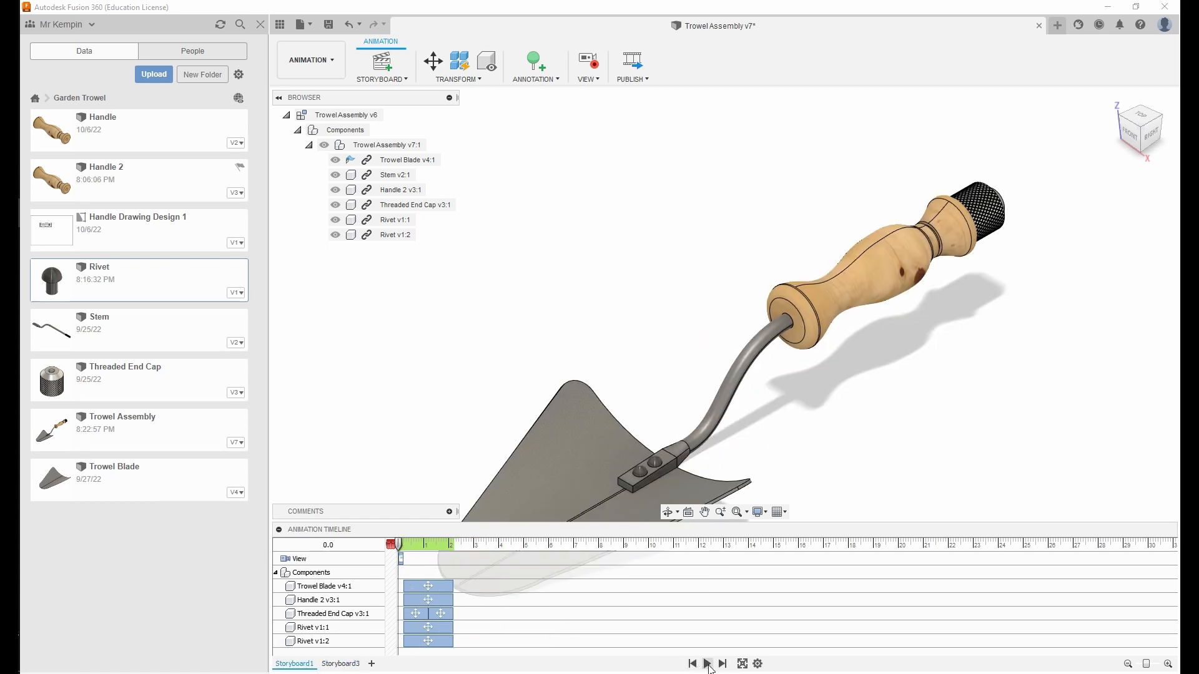
click(340, 664)
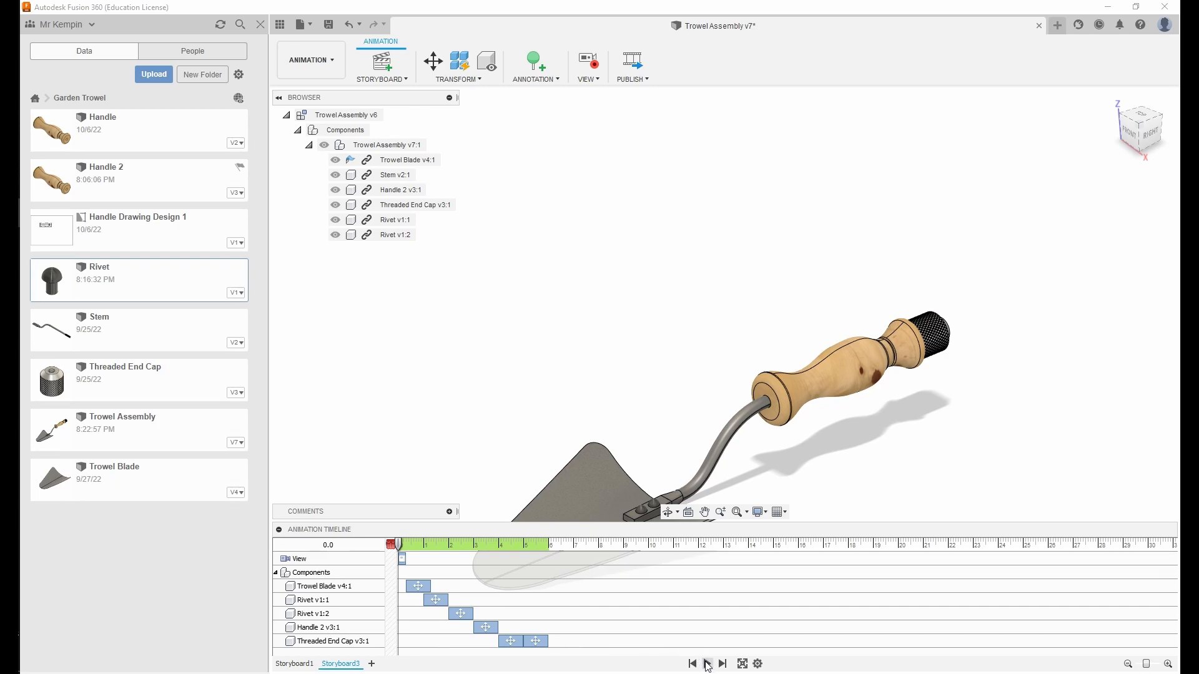
click(707, 664)
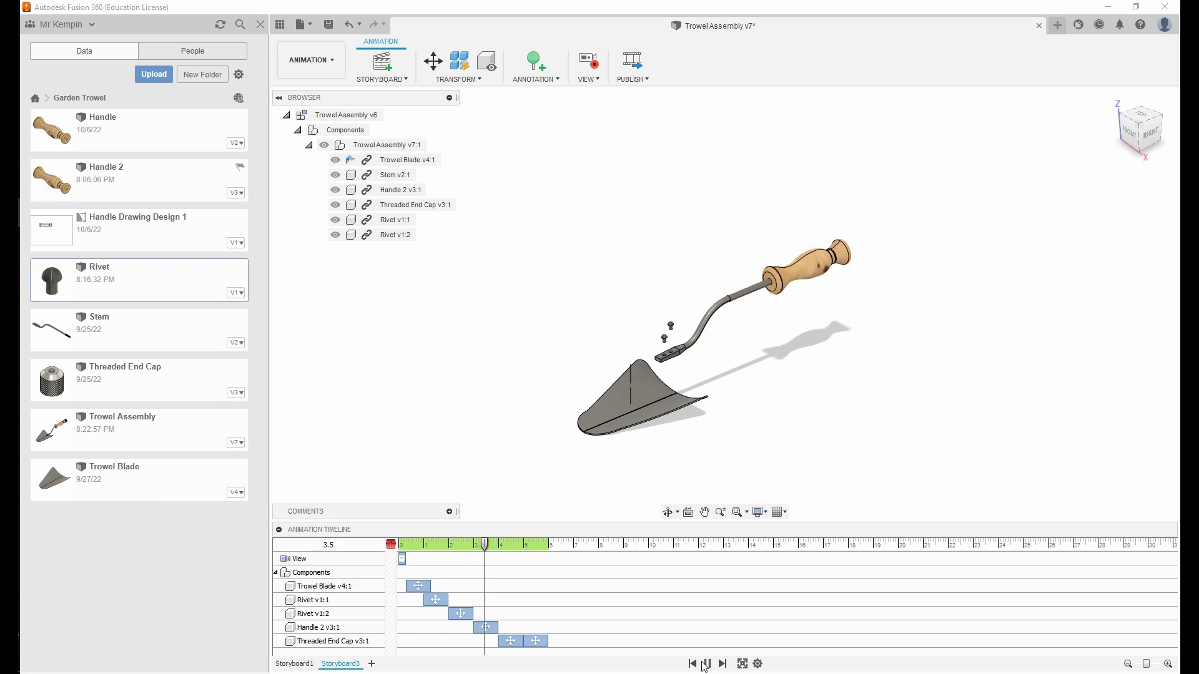
click(707, 664)
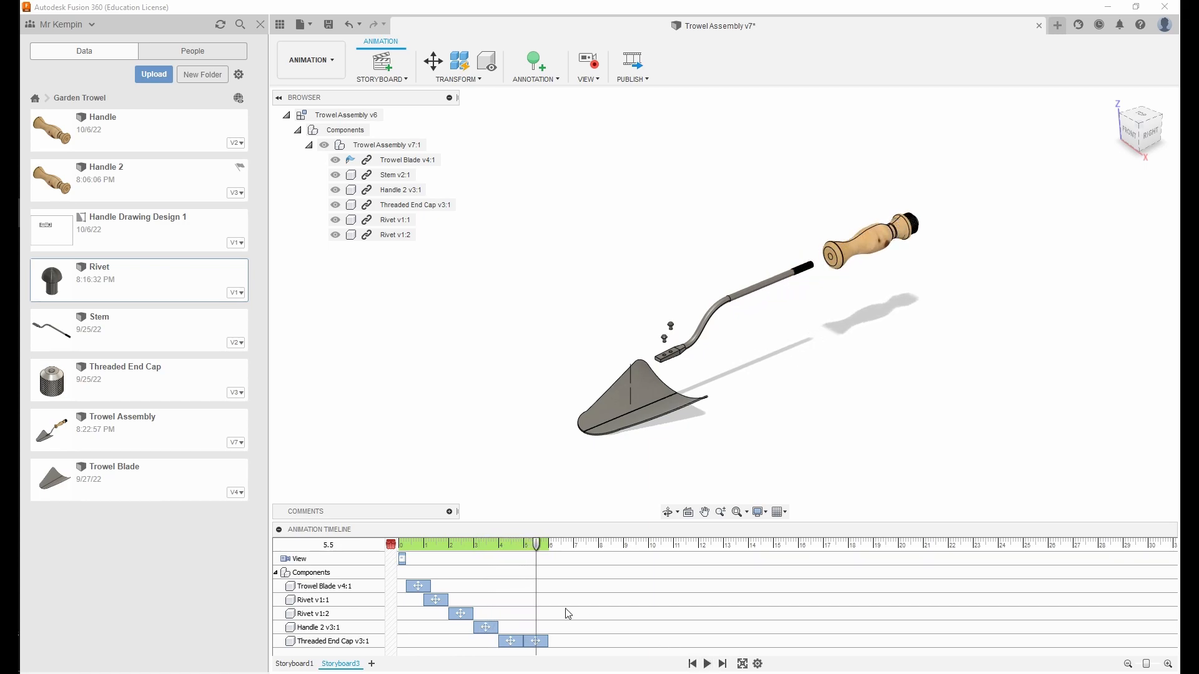
- Retime the rivet, handle and end cap actions to match the trowel blade's span, fitting both end cap moves consecutively within it
drag(437, 601, 418, 628)
drag(510, 641, 417, 640)
drag(521, 641, 431, 642)
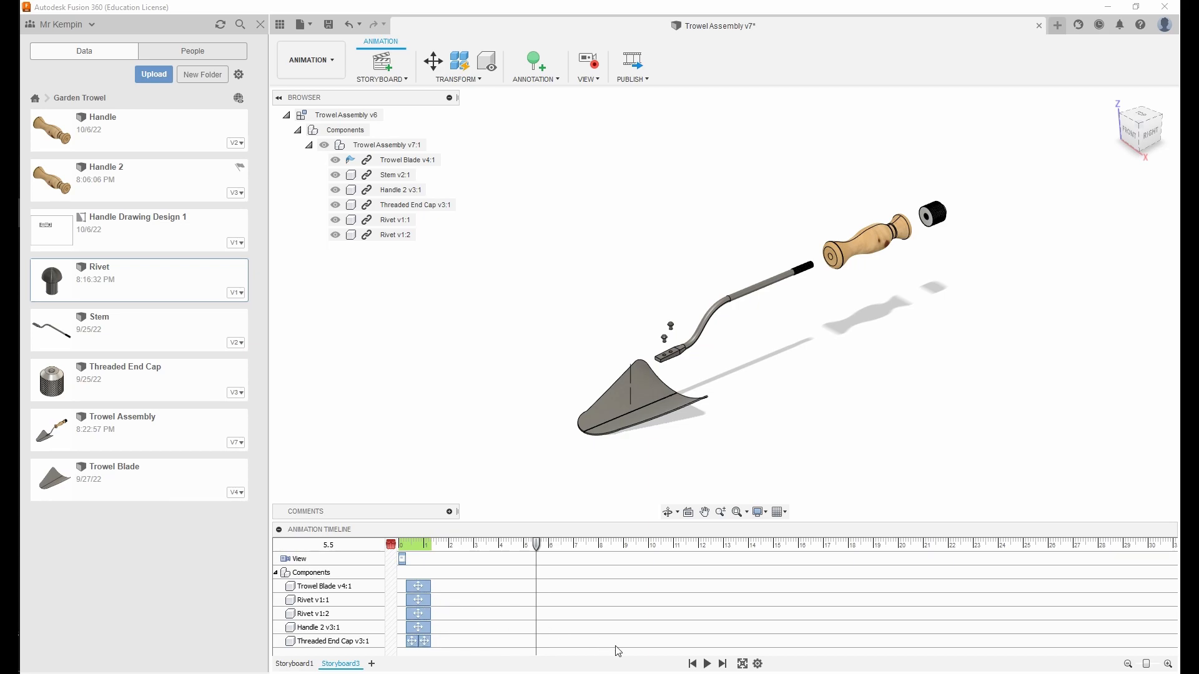
- Play the retimed storyboard from the start and save the assembly with the version description "User Saved"
click(694, 664)
click(708, 664)
click(332, 29)
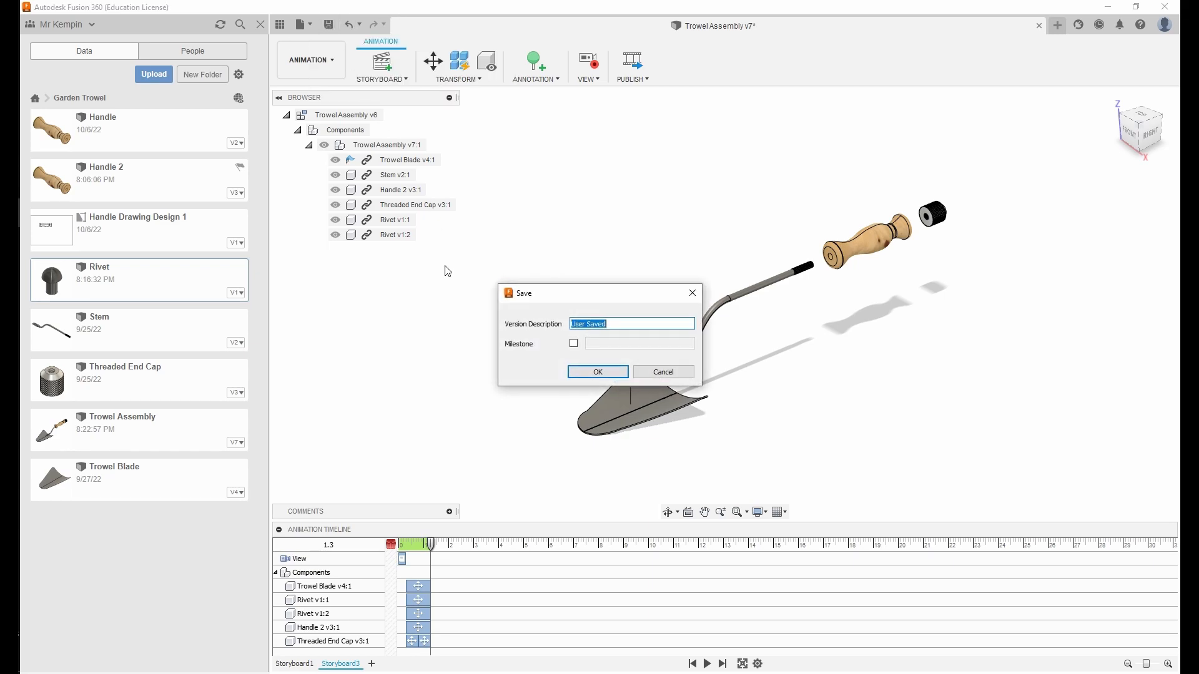
click(593, 374)
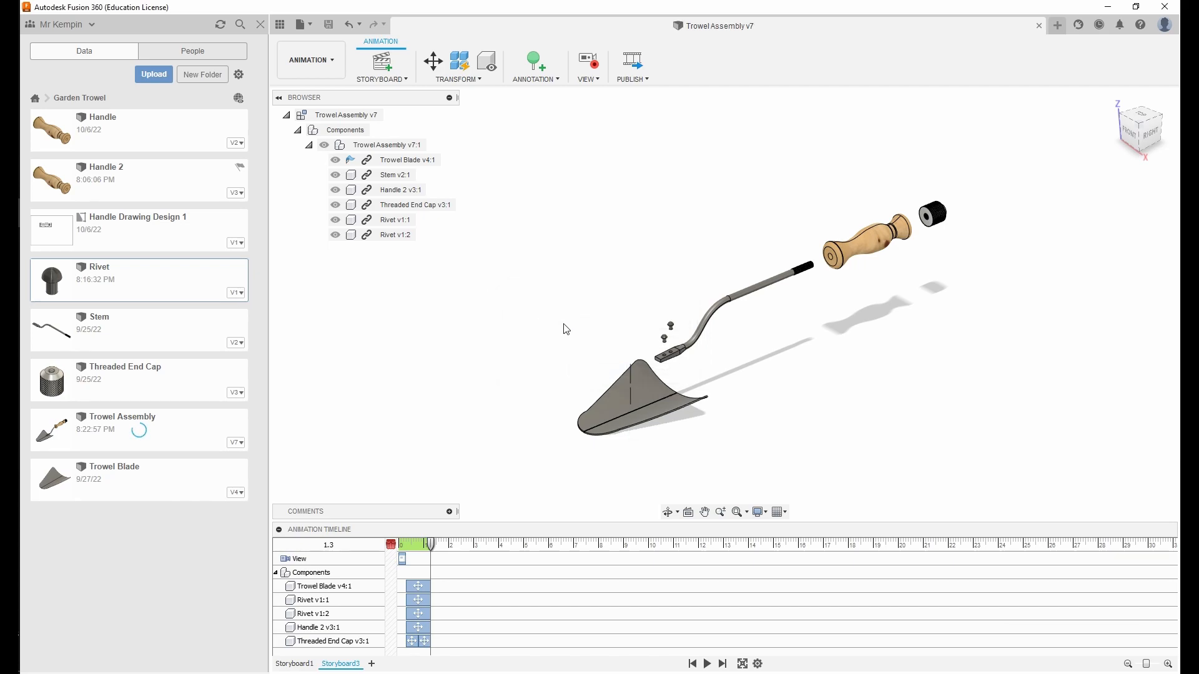
- Delete Storyboard1 from the animation, keeping only Storyboard3
right_click(307, 665)
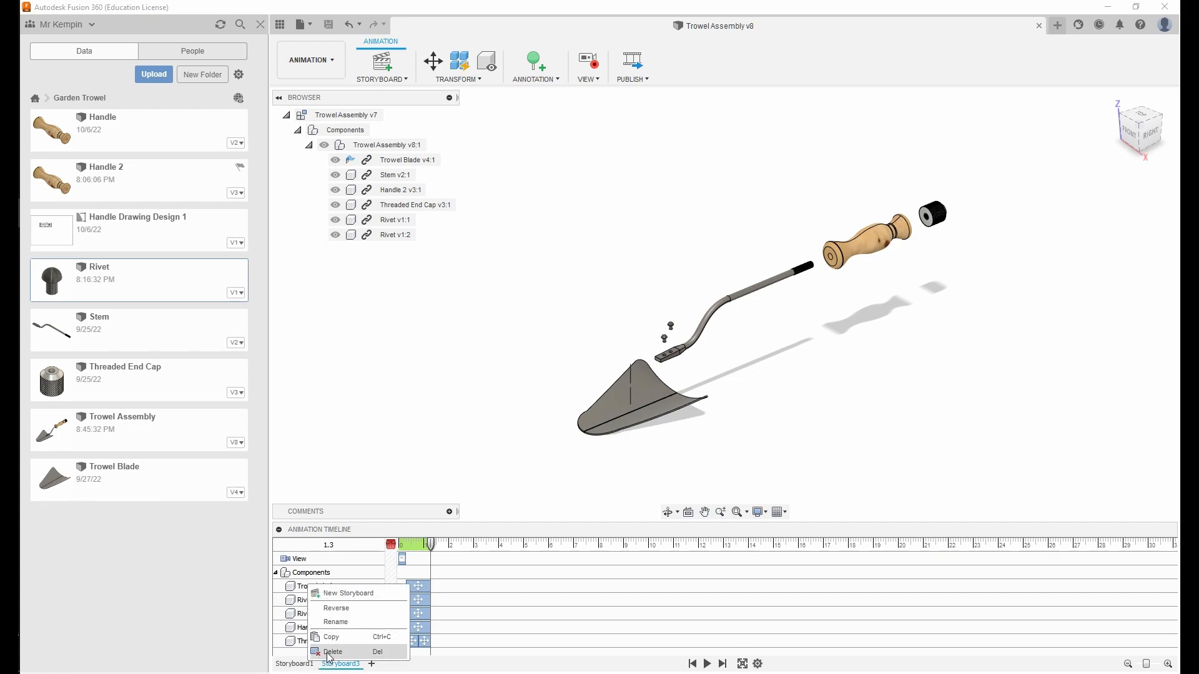
click(329, 653)
click(654, 356)
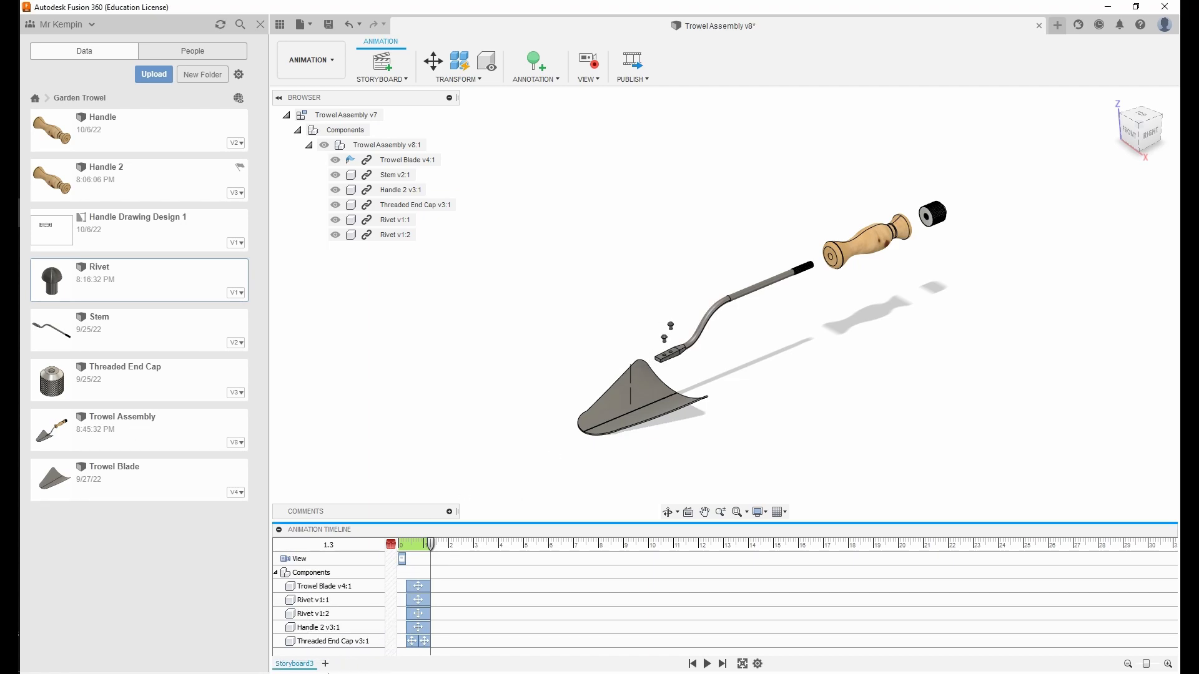
- Rename the remaining storyboard as "Explosion"
right_click(296, 666)
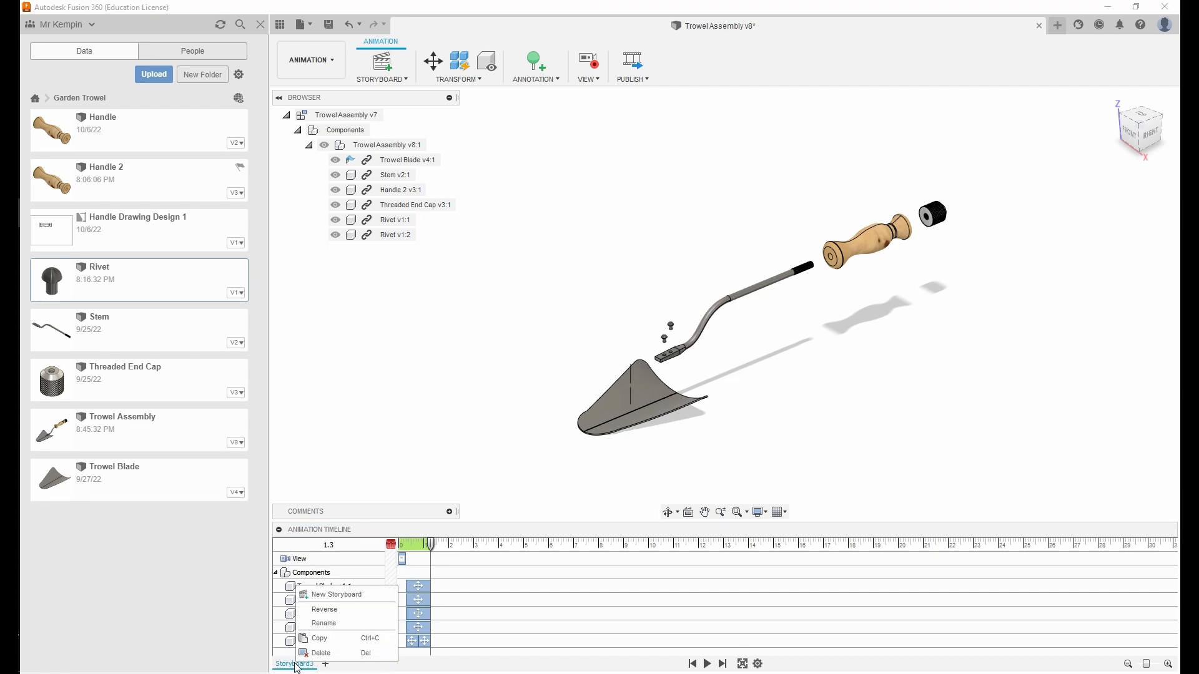
click(324, 623)
text(Explosion)
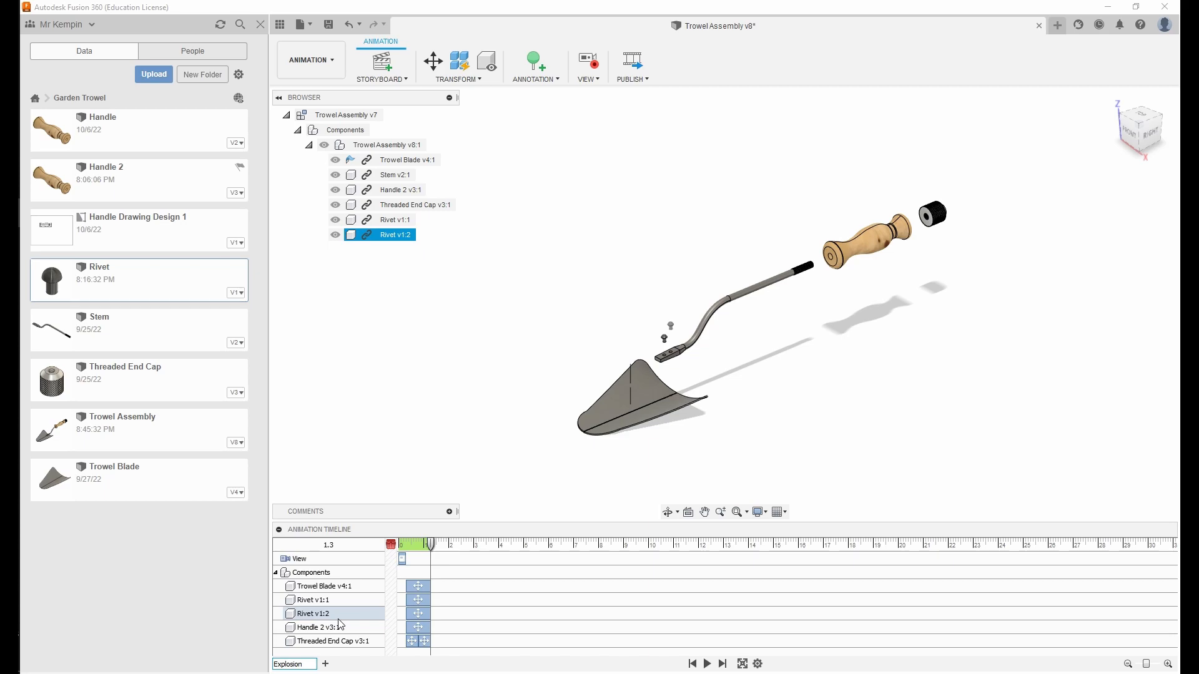
key(Return)
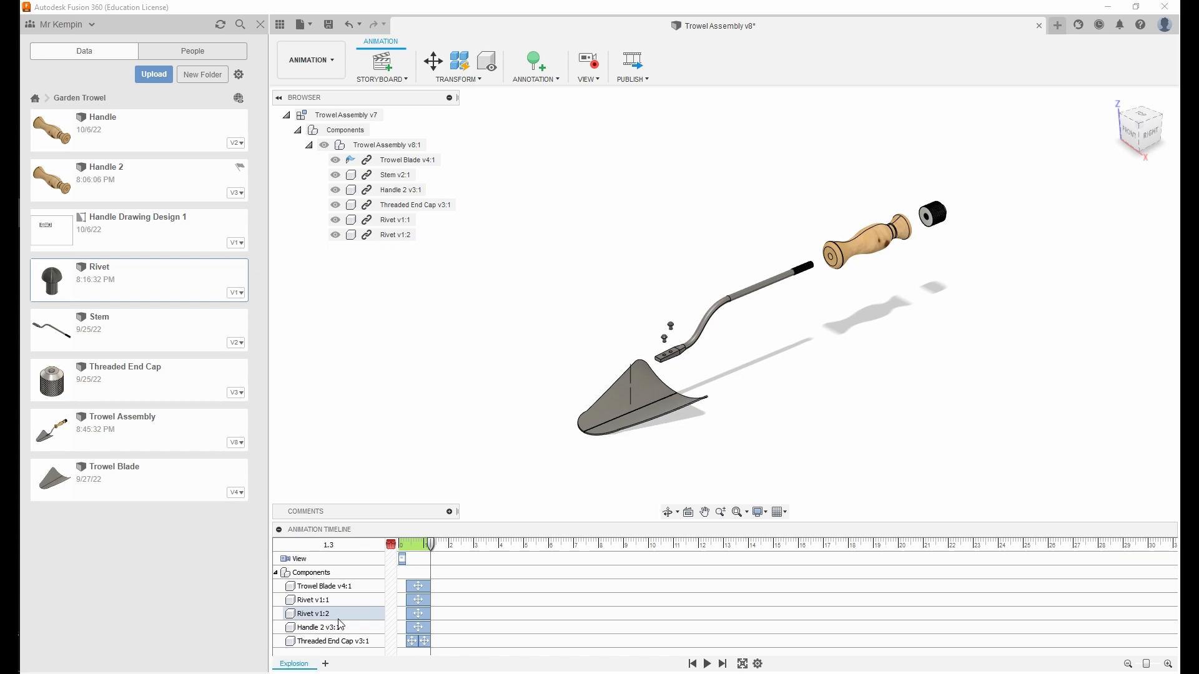